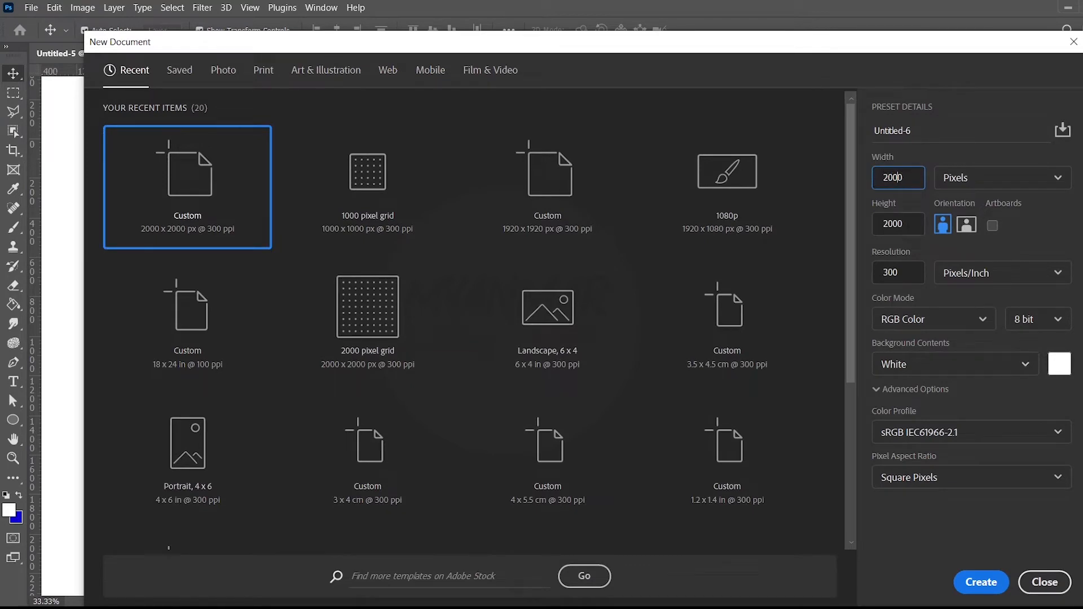
{"action": "key", "text": "Tab"}
{"action": "key", "text": "Tab"}
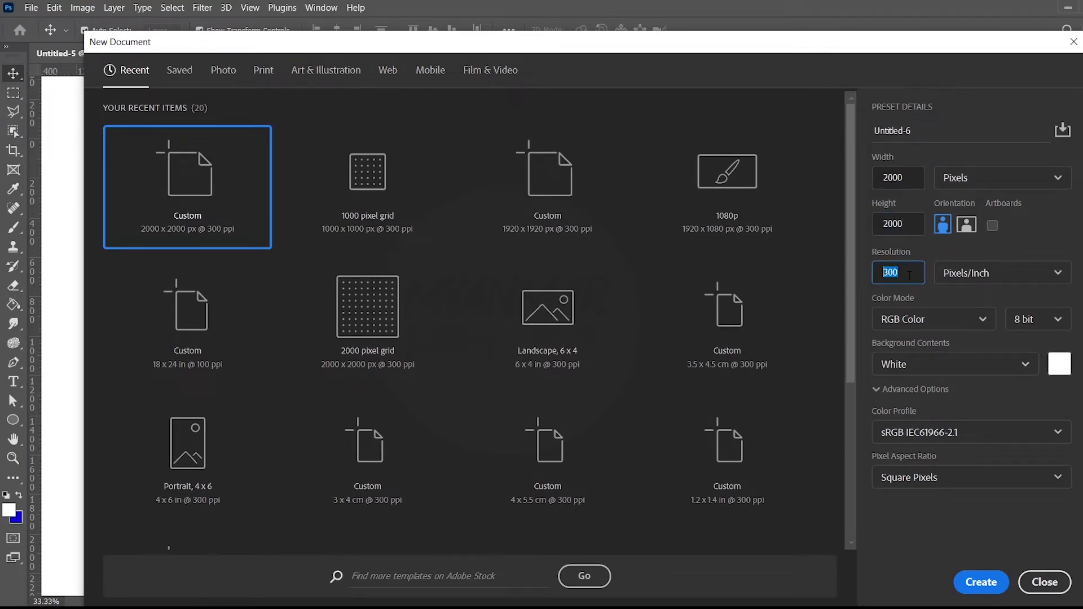
{"action": "left_click", "coordinate": [909, 275]}
{"action": "left_click", "coordinate": [1074, 48]}
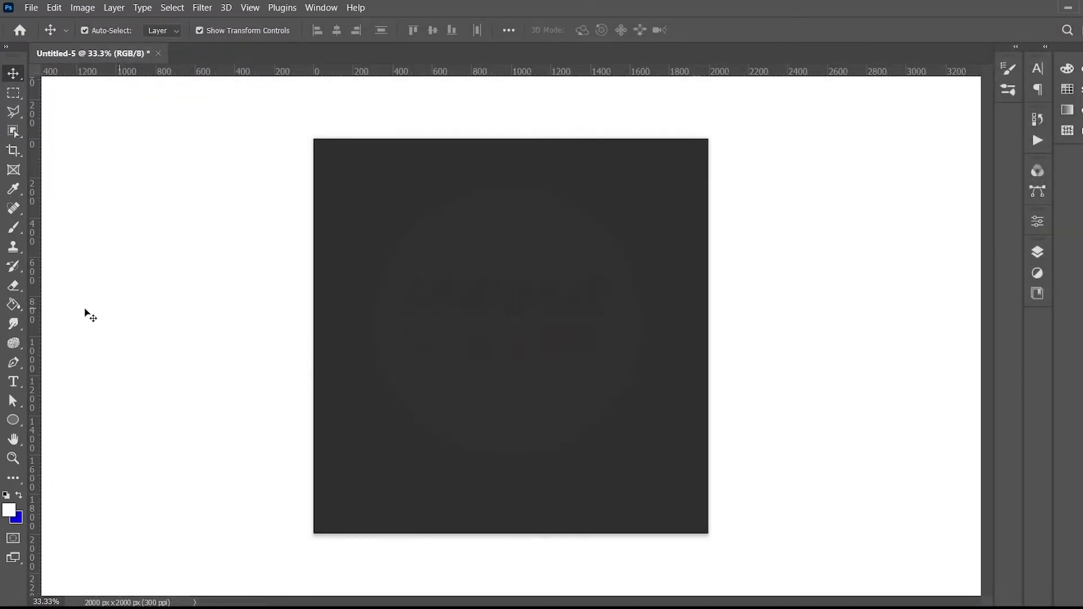
Set the foreground colour to white (ffffff) in the colour picker.
{"action": "key", "text": "i"}
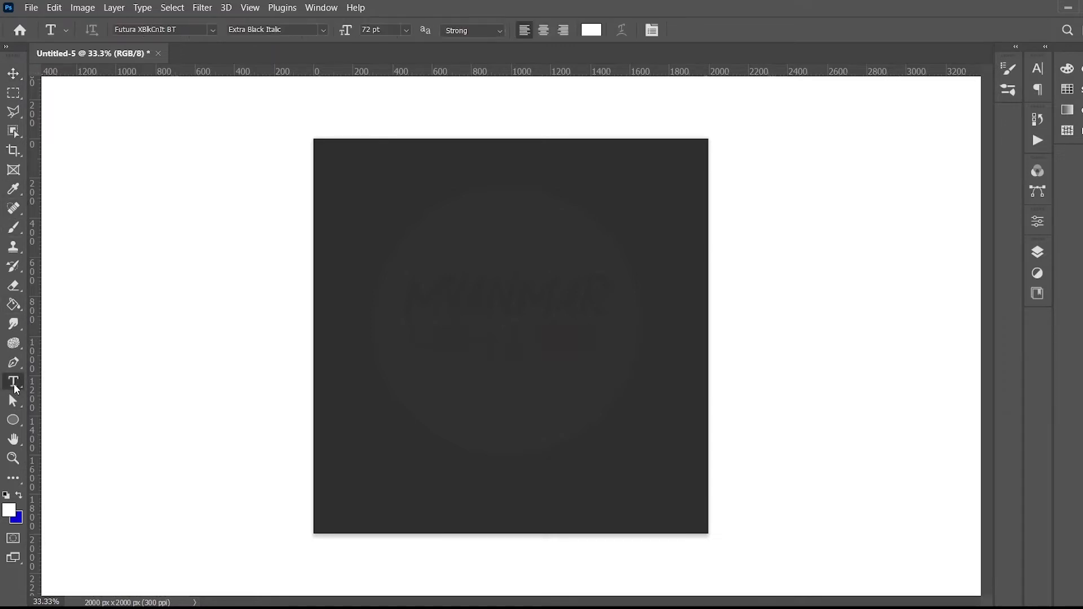
{"action": "left_click", "coordinate": [8, 510]}
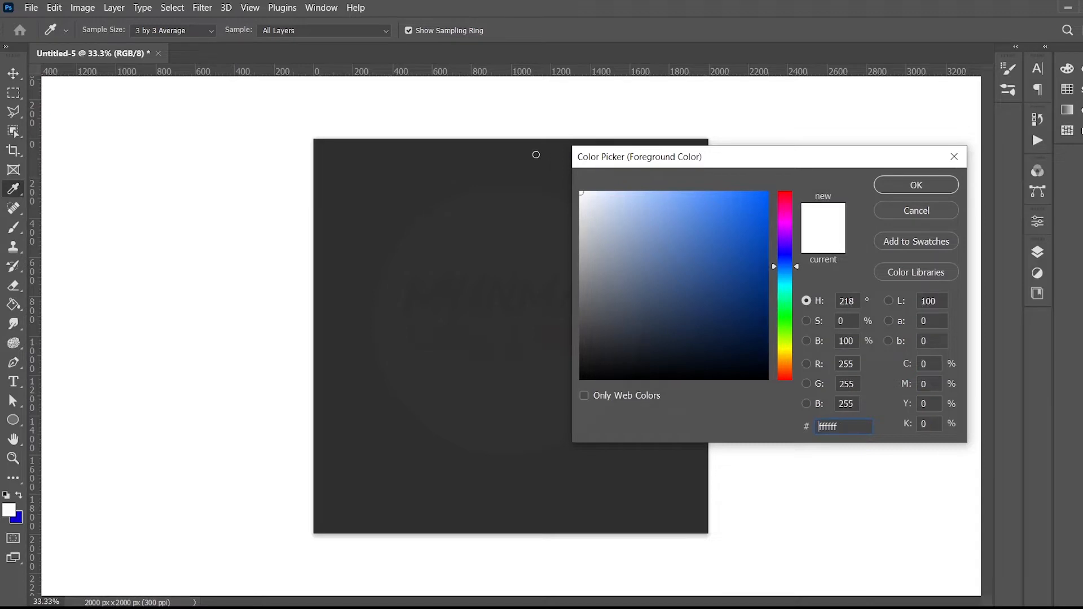
{"action": "left_click", "coordinate": [909, 184]}
Add the text EFFECTS on the dark canvas in Futura XBlkCnIt BT, Extra Black Italic, 72 pt.
{"action": "key", "text": "t"}
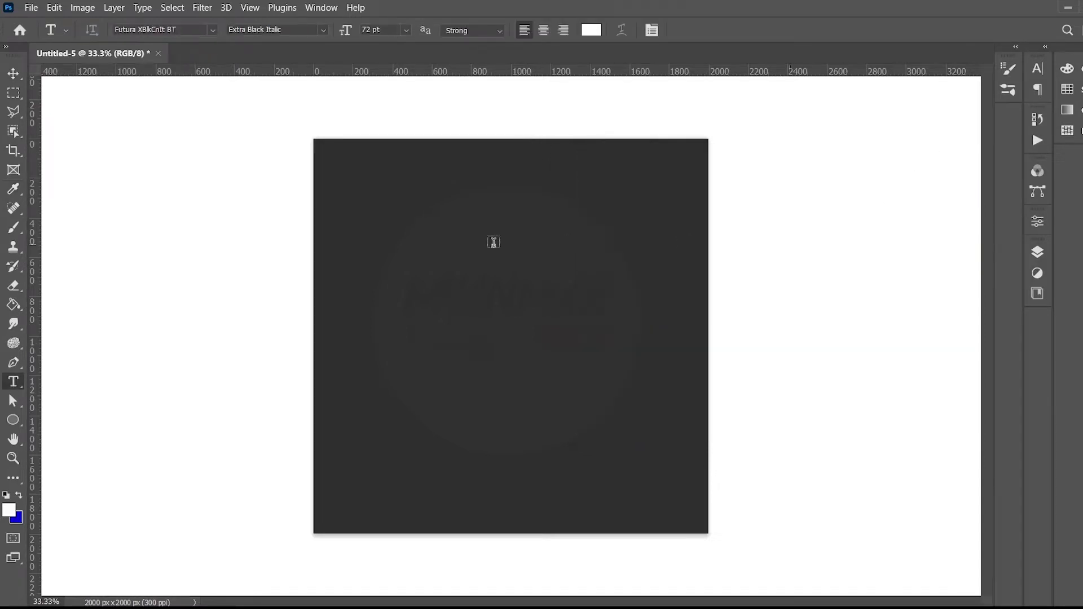
{"action": "left_click", "coordinate": [188, 29]}
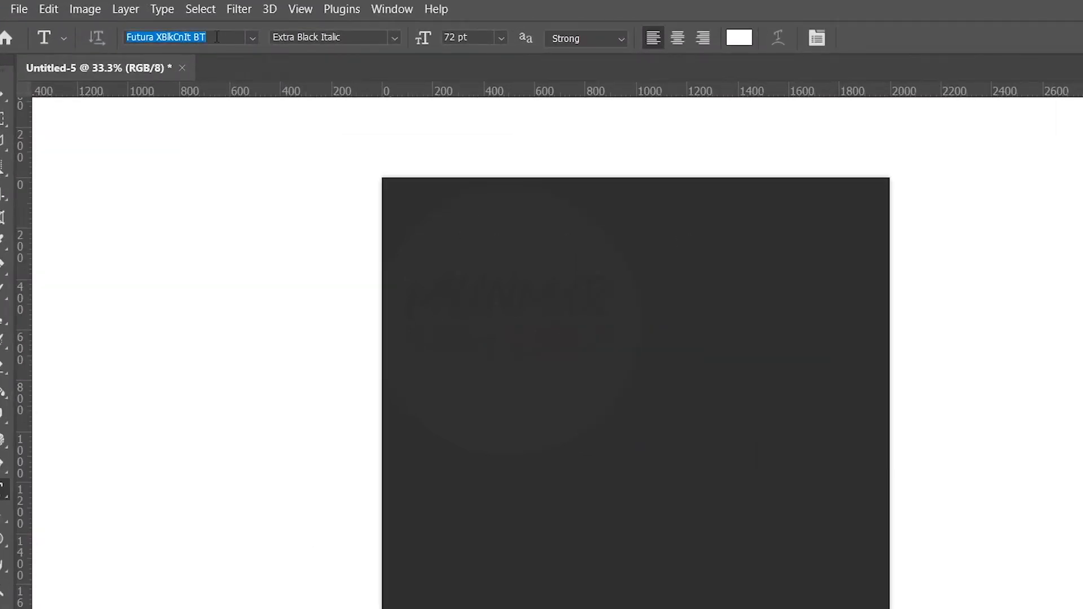
{"action": "left_click", "coordinate": [217, 37]}
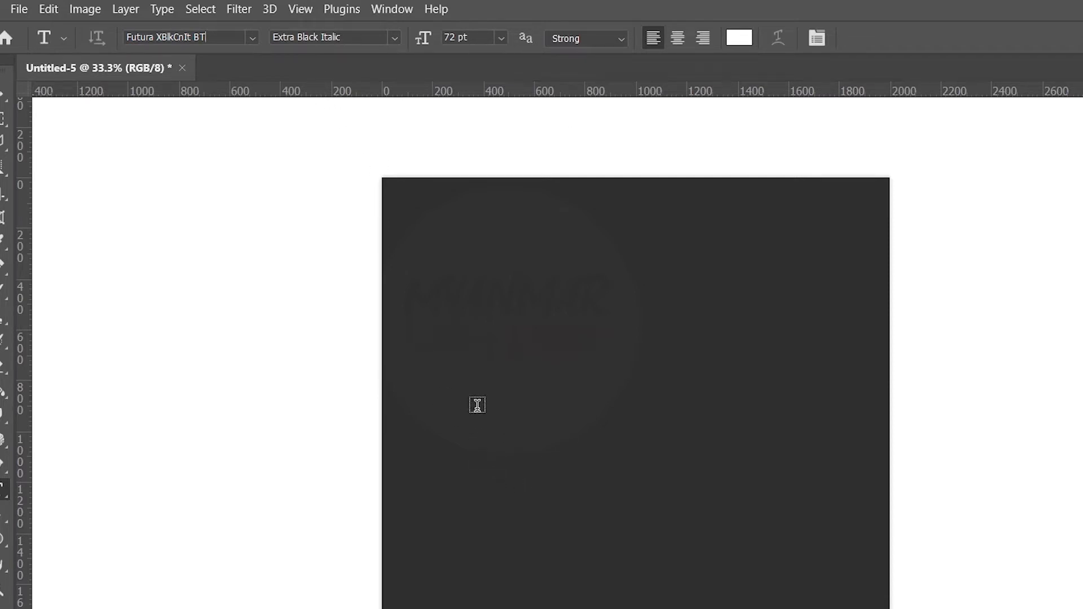
{"action": "left_click", "coordinate": [477, 405]}
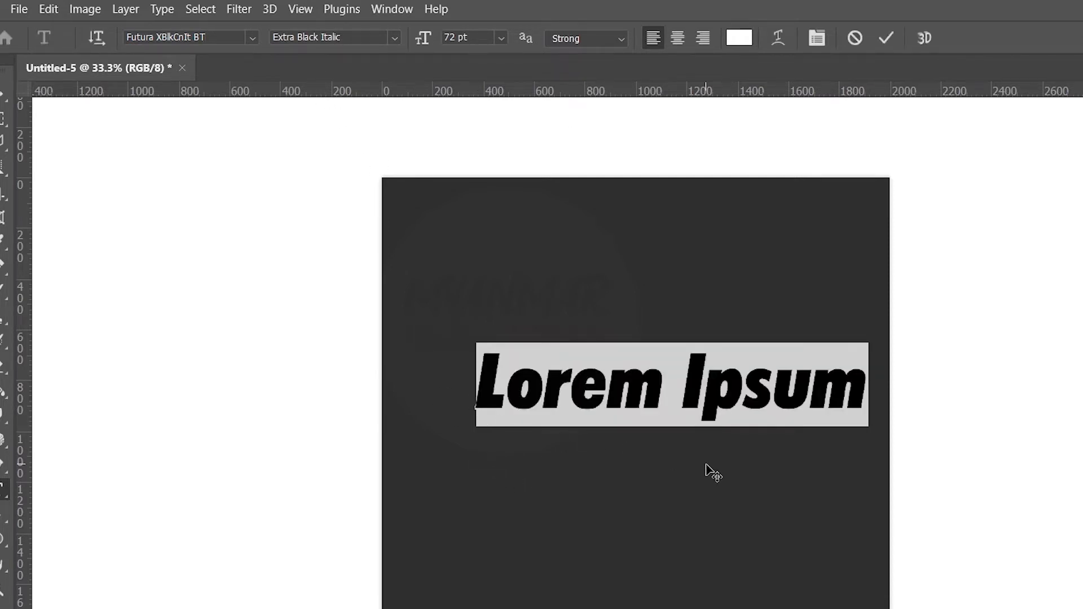
{"action": "type", "text": "EFFE"}
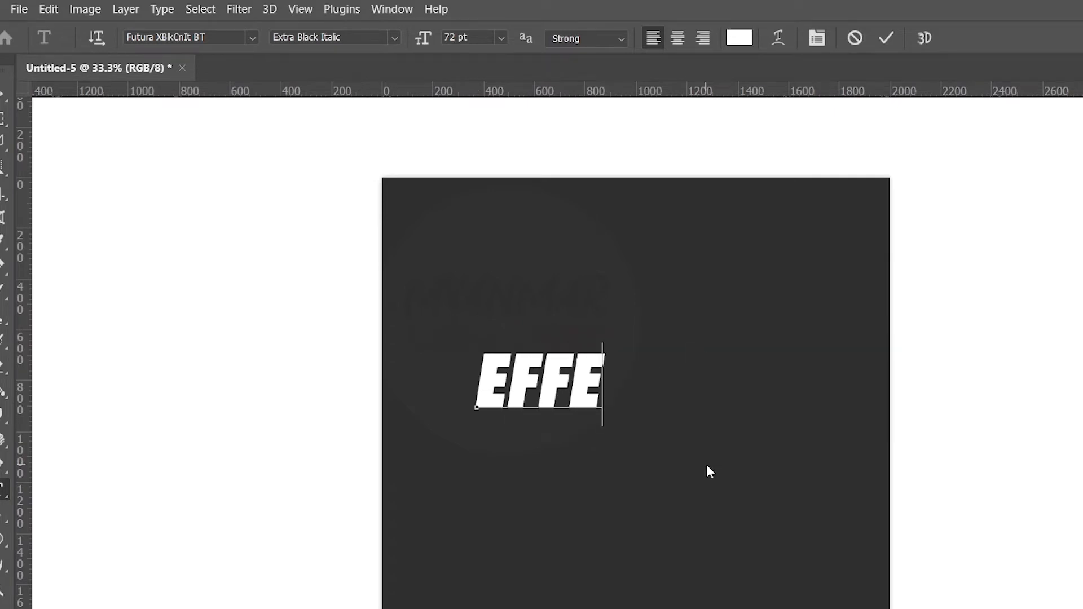
{"action": "type", "text": "CTS"}
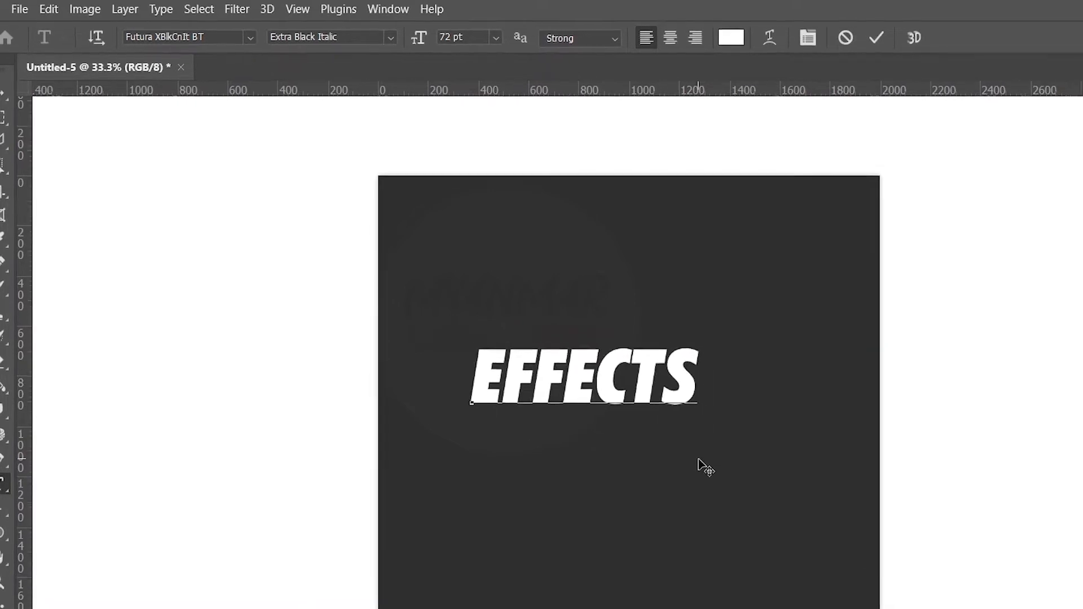
Enlarge the EFFECTS text to span most of the canvas width and centre it on the canvas.
{"action": "left_click", "coordinate": [4, 93]}
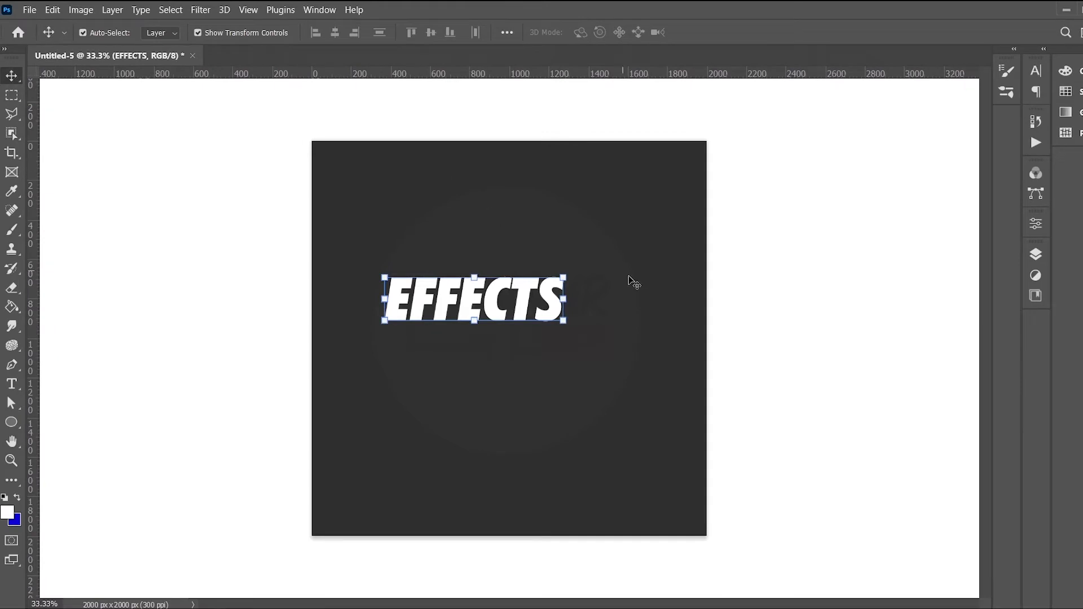
{"action": "left_click_drag", "start_coordinate": [576, 275], "coordinate": [537, 347]}
{"action": "key", "text": "Return"}
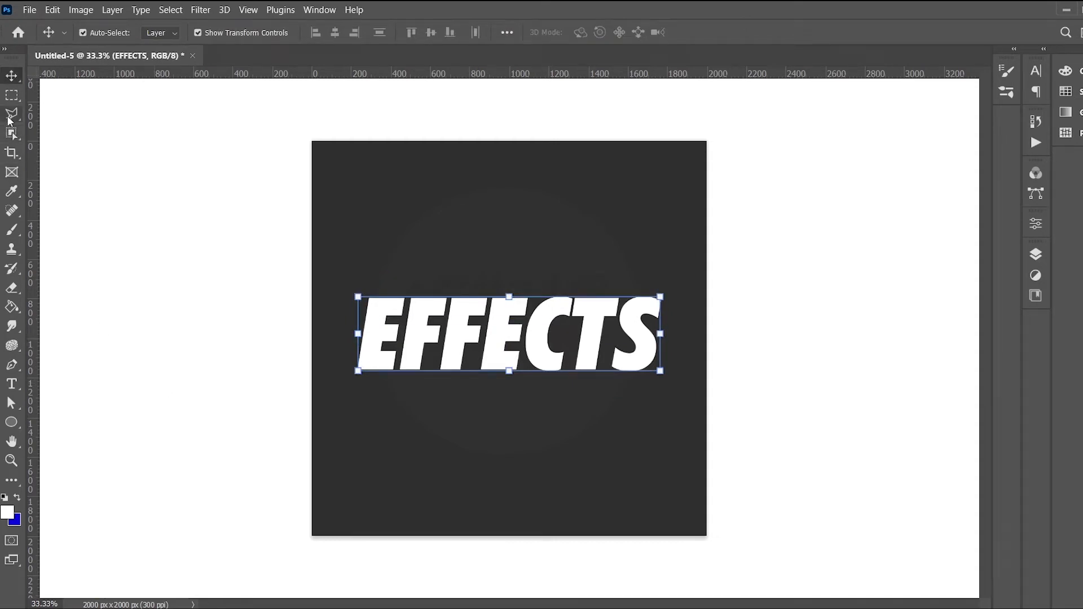
Select the upper half of EFFECTS with the Polygonal Lasso along a slightly slanted cut across the canvas, and mask the text layer to it.
{"action": "left_click", "coordinate": [26, 116]}
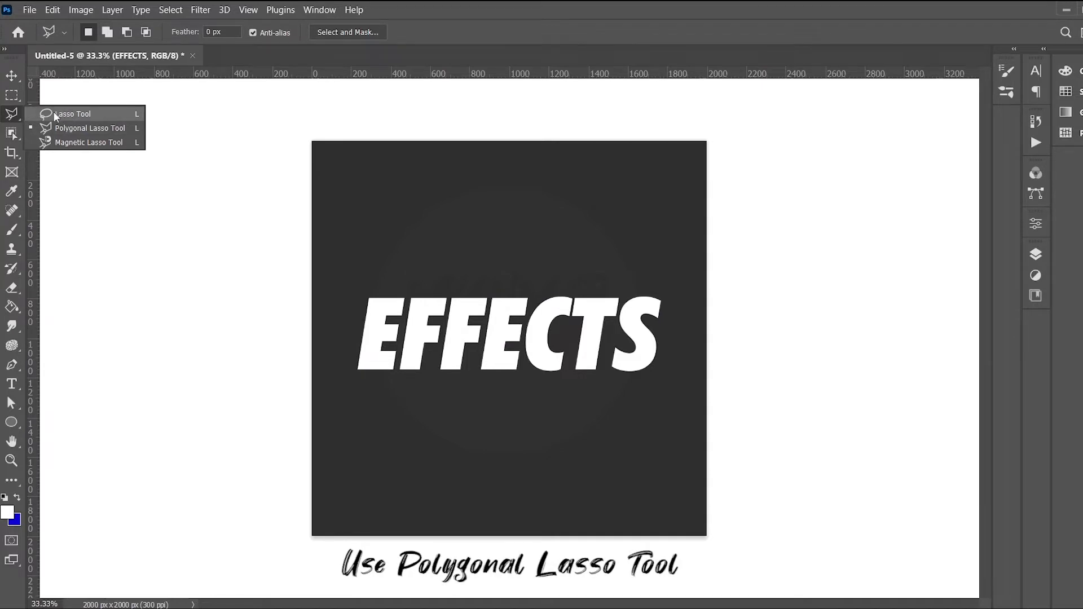
{"action": "left_click", "coordinate": [52, 129]}
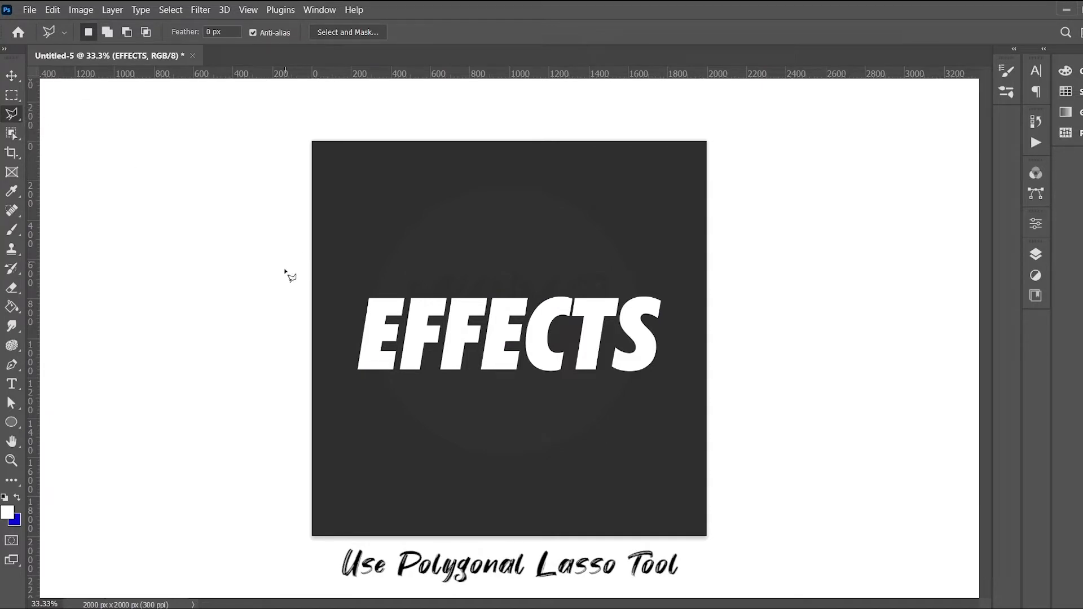
{"action": "left_click", "coordinate": [316, 338]}
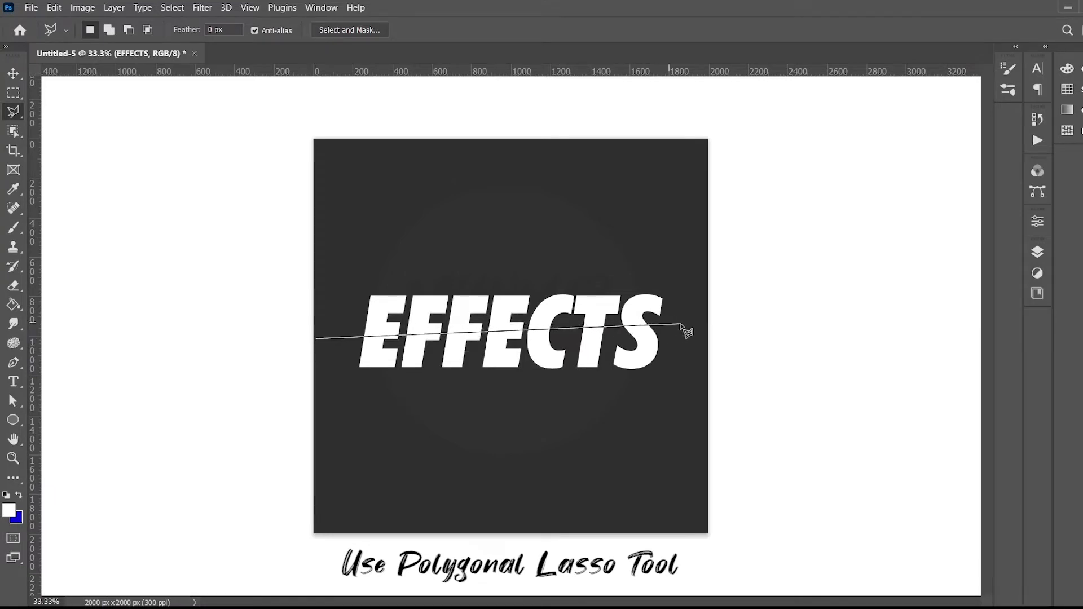
{"action": "left_click", "coordinate": [710, 323]}
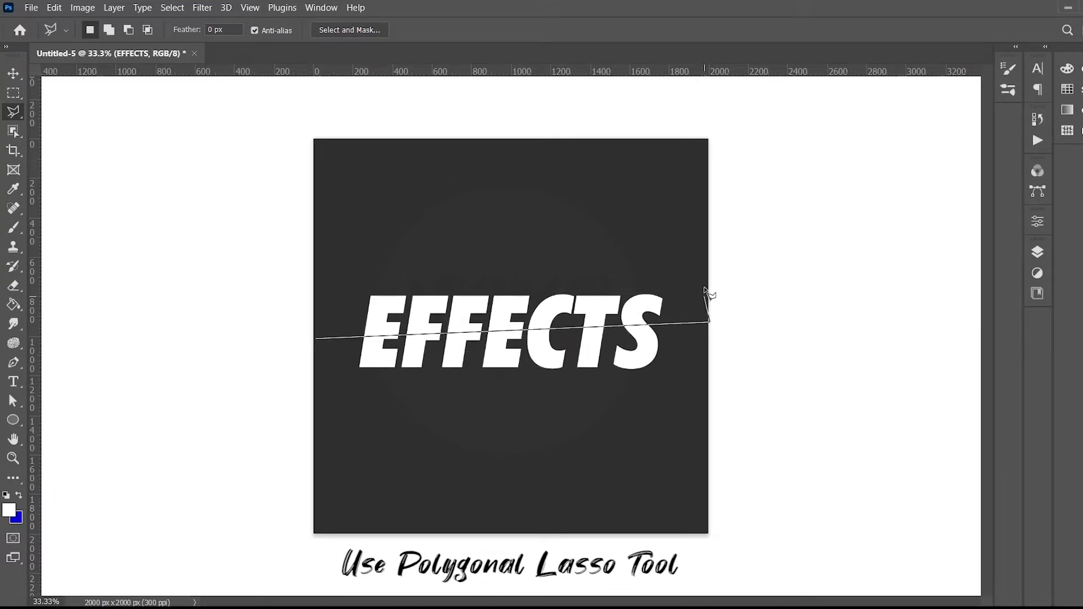
{"action": "left_click", "coordinate": [709, 262]}
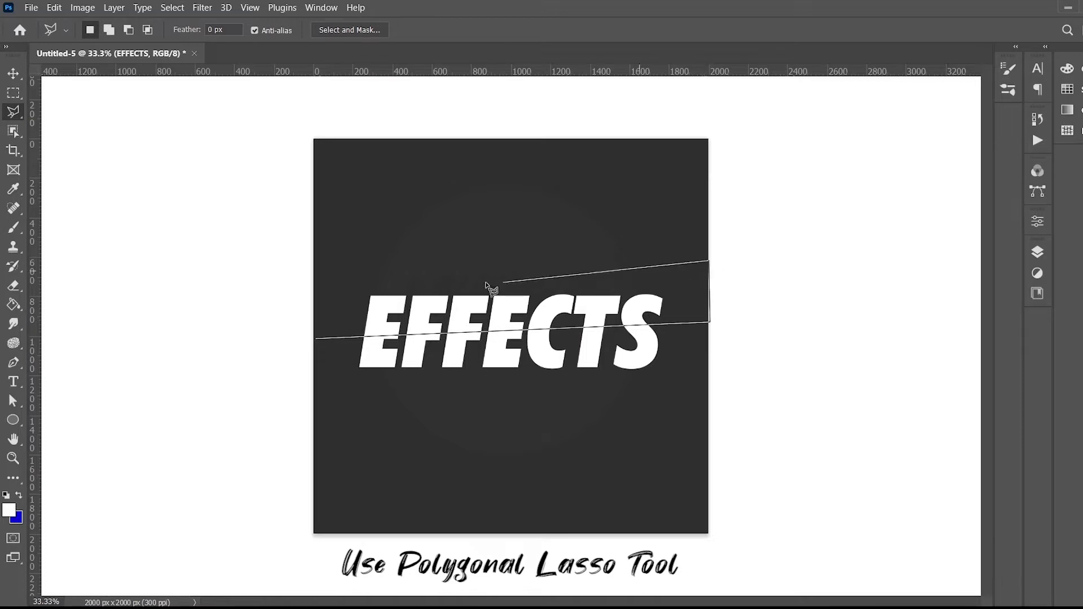
{"action": "left_click", "coordinate": [314, 264]}
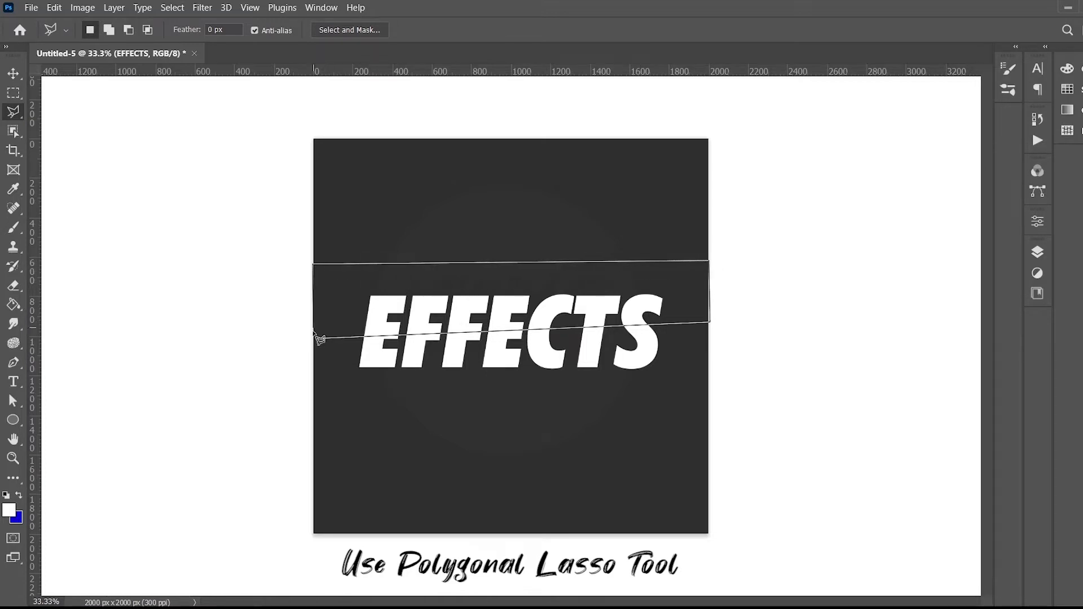
{"action": "left_click", "coordinate": [316, 339]}
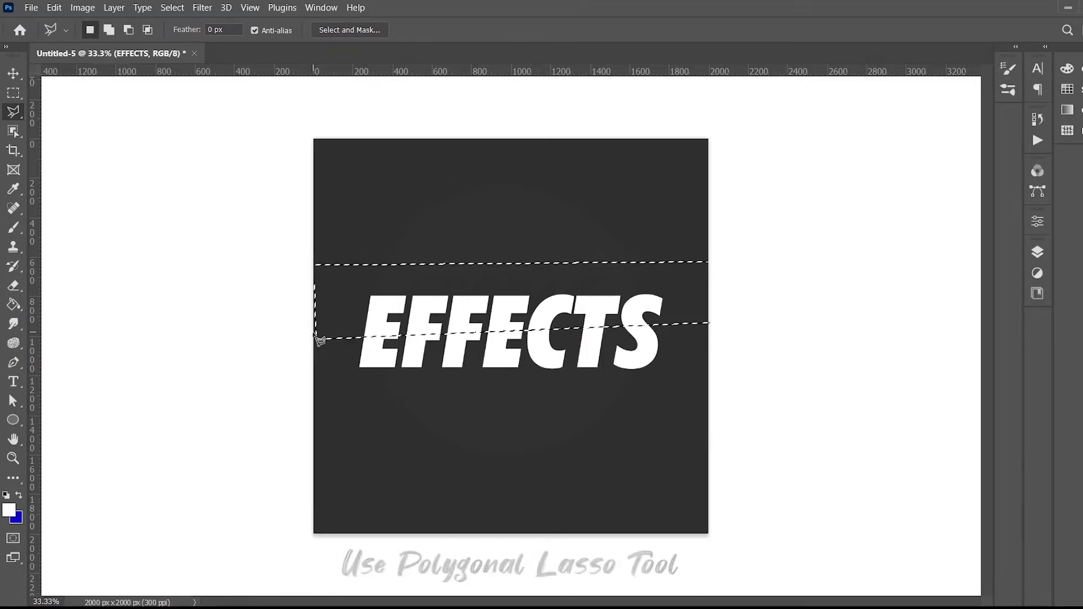
{"action": "left_click", "coordinate": [1037, 253]}
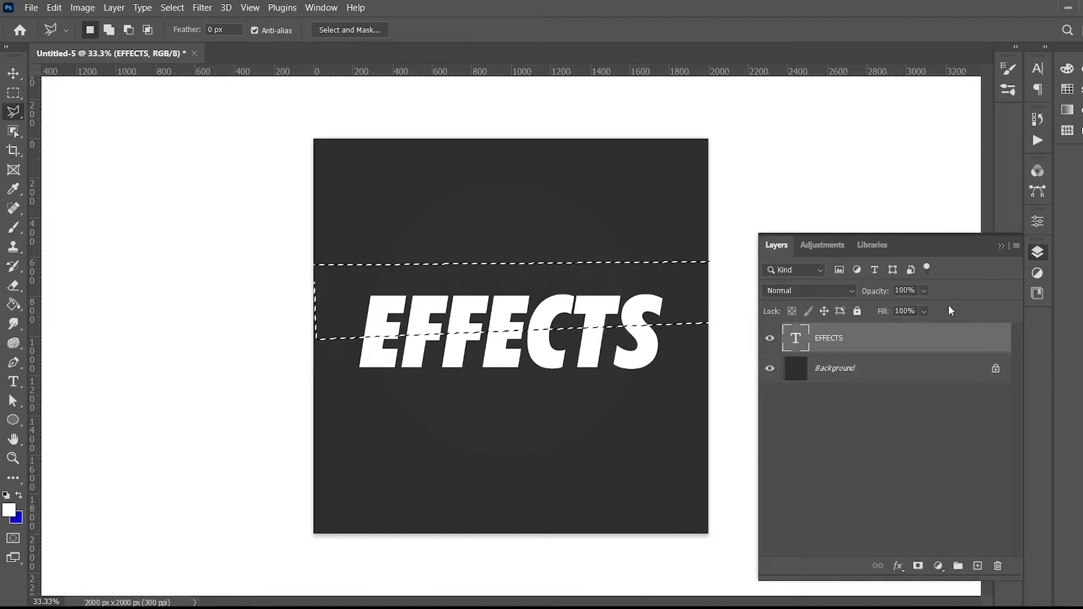
{"action": "left_click", "coordinate": [917, 567]}
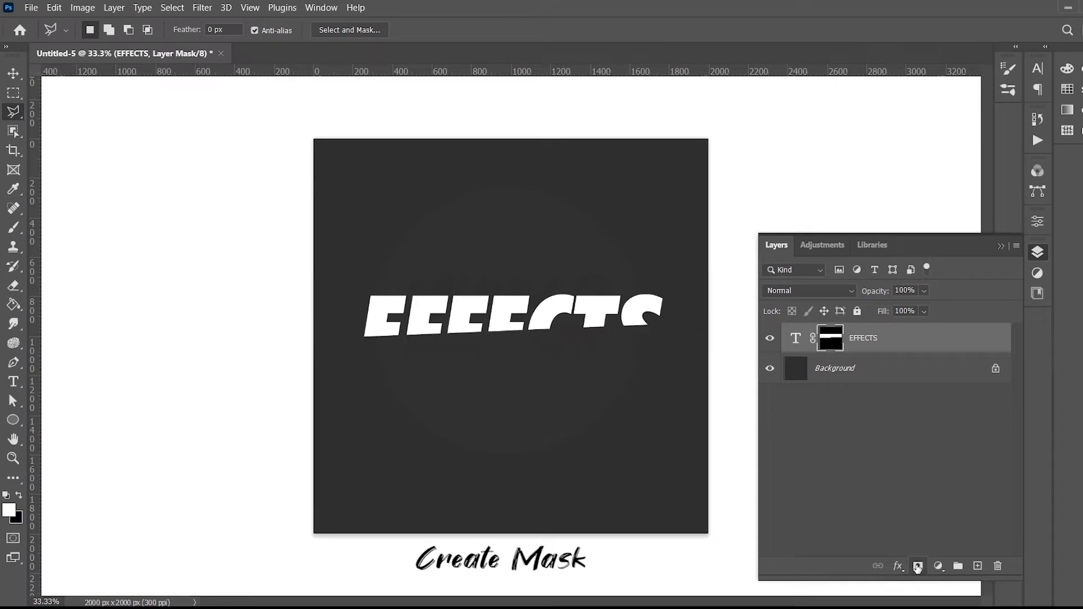
Duplicate the masked EFFECTS layer directly beneath itself and invert the layer mask of the upper EFFECTS layer.
{"action": "left_click", "coordinate": [795, 338]}
{"action": "key", "text": "v"}
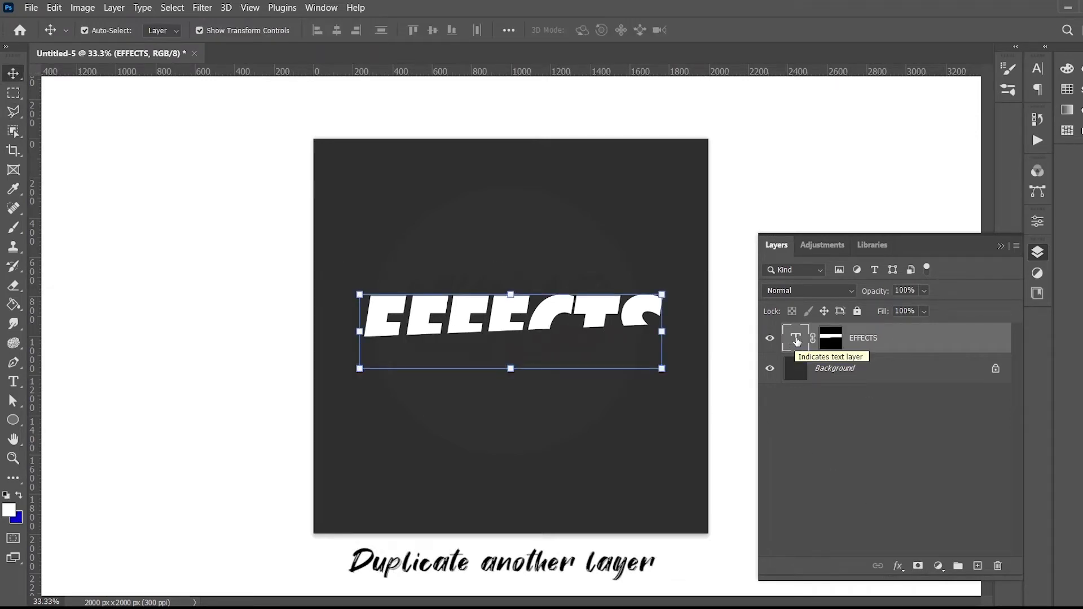
{"action": "left_click_drag", "start_coordinate": [795, 341], "coordinate": [796, 356]}
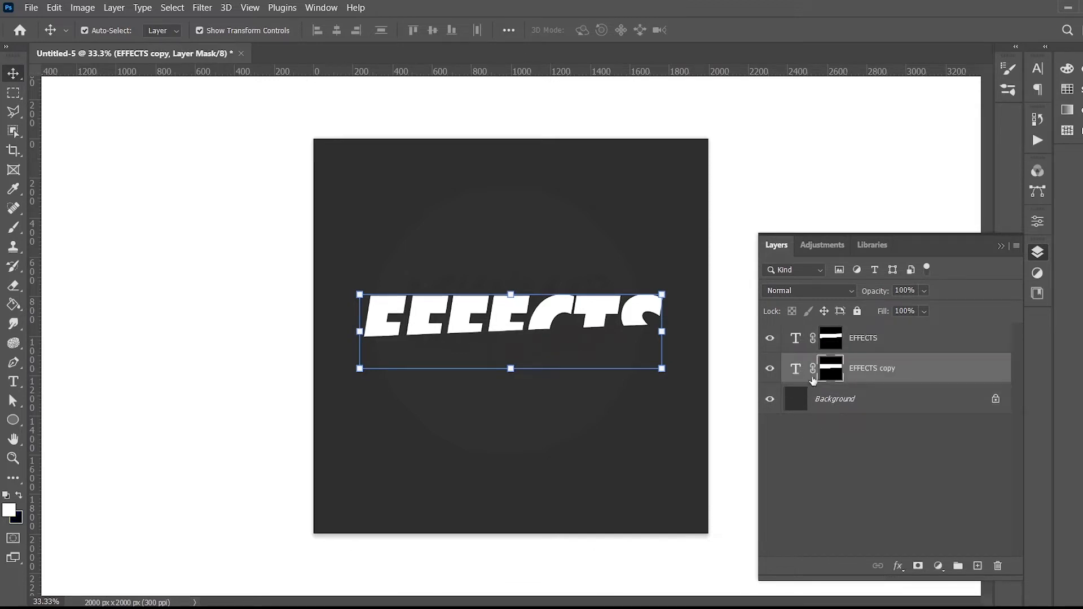
{"action": "left_click", "coordinate": [829, 340]}
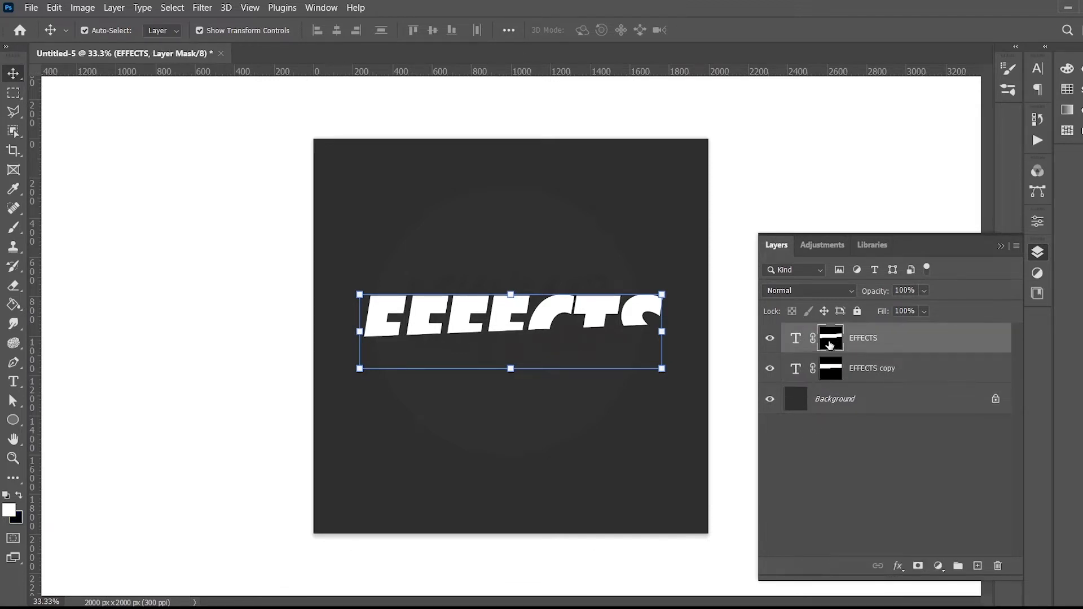
{"action": "key", "text": "ctrl+i"}
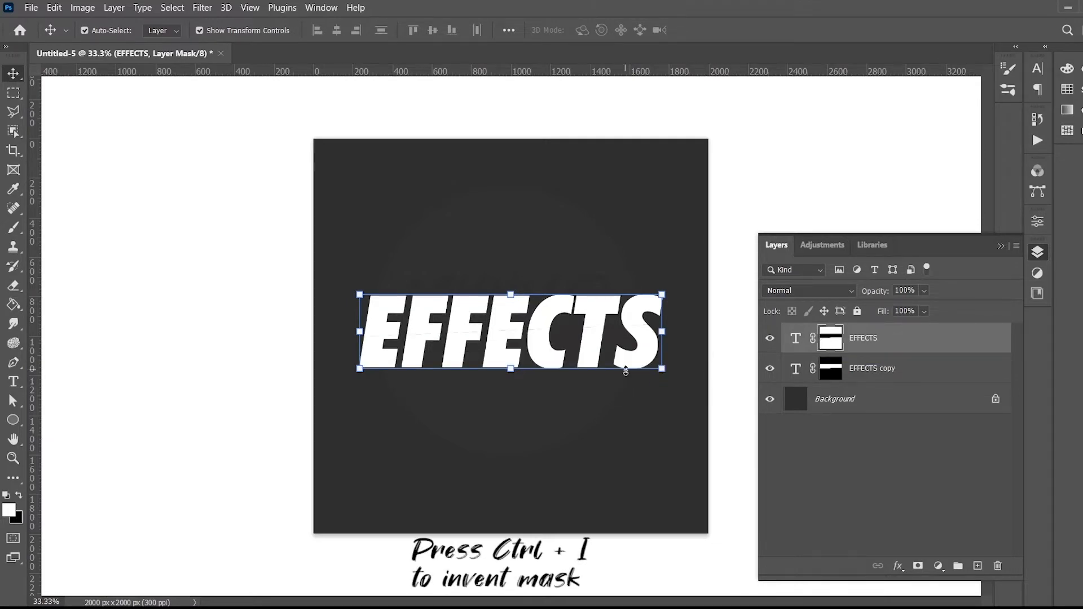
Nudge the lower half of the EFFECTS text slightly to the right of the upper half, and deselect the layer.
{"action": "left_click_drag", "start_coordinate": [625, 371], "coordinate": [626, 364]}
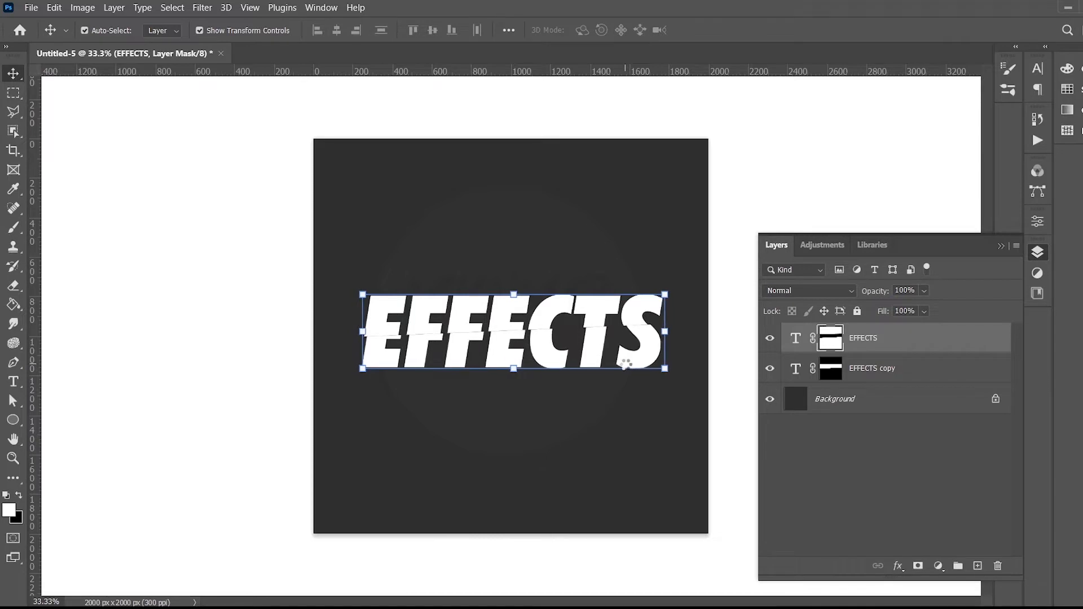
{"action": "key", "text": "shift+Right"}
{"action": "key", "text": "shift+Right"}
{"action": "key", "text": "Right"}
{"action": "key", "text": "Right"}
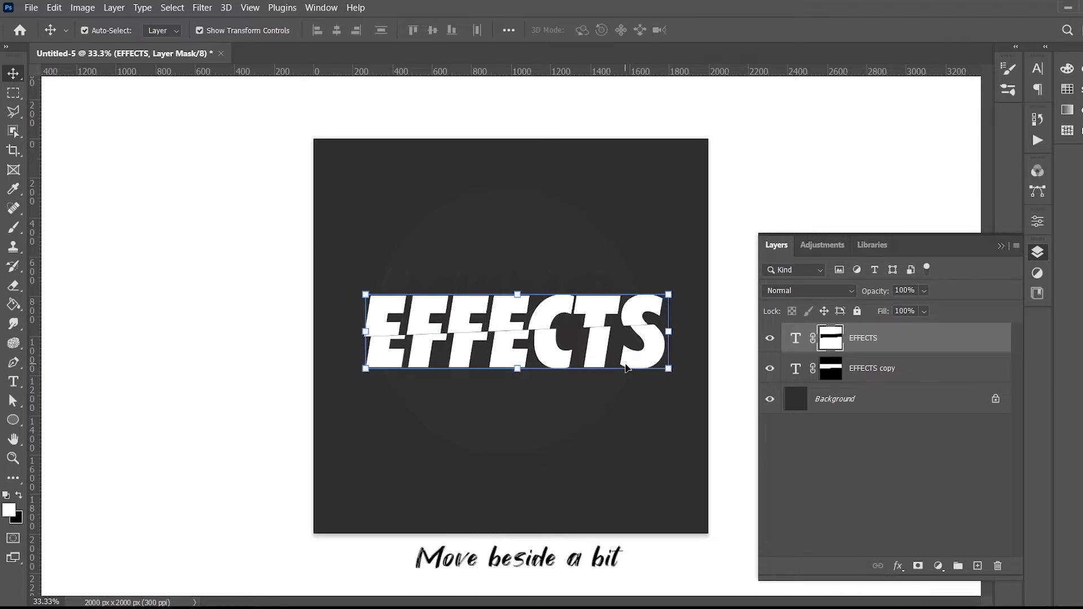
{"action": "key", "text": "shift+Right"}
{"action": "key", "text": "shift+Left"}
{"action": "key", "text": "shift+Left"}
{"action": "key", "text": "shift+Left"}
{"action": "key", "text": "shift+Left"}
{"action": "key", "text": "shift+Left"}
{"action": "key", "text": "shift+Left"}
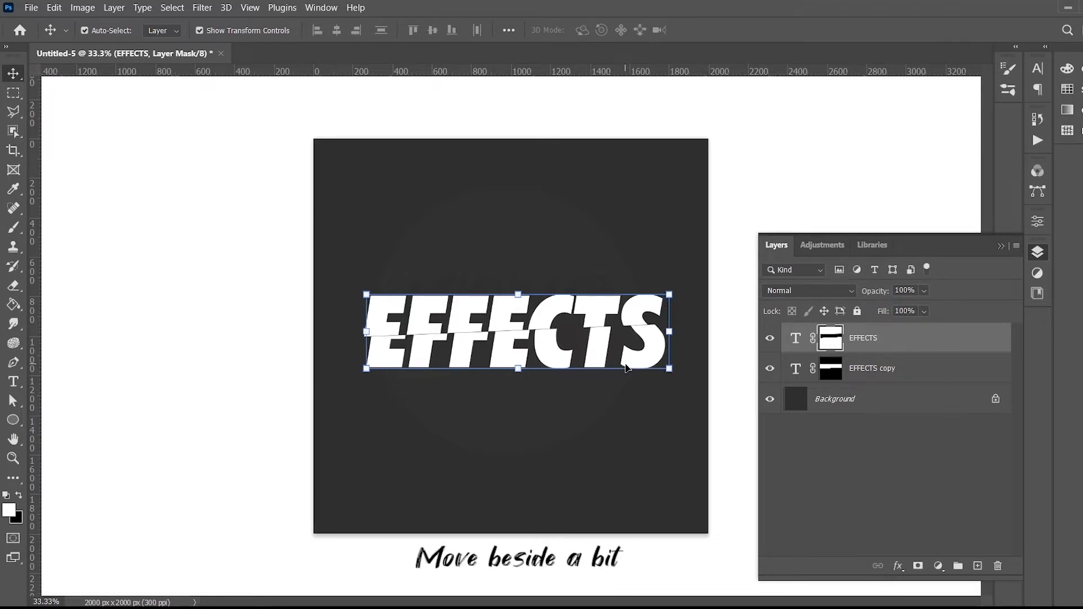
{"action": "key", "text": "shift+Left"}
{"action": "key", "text": "shift+Left"}
{"action": "key", "text": "shift+Left"}
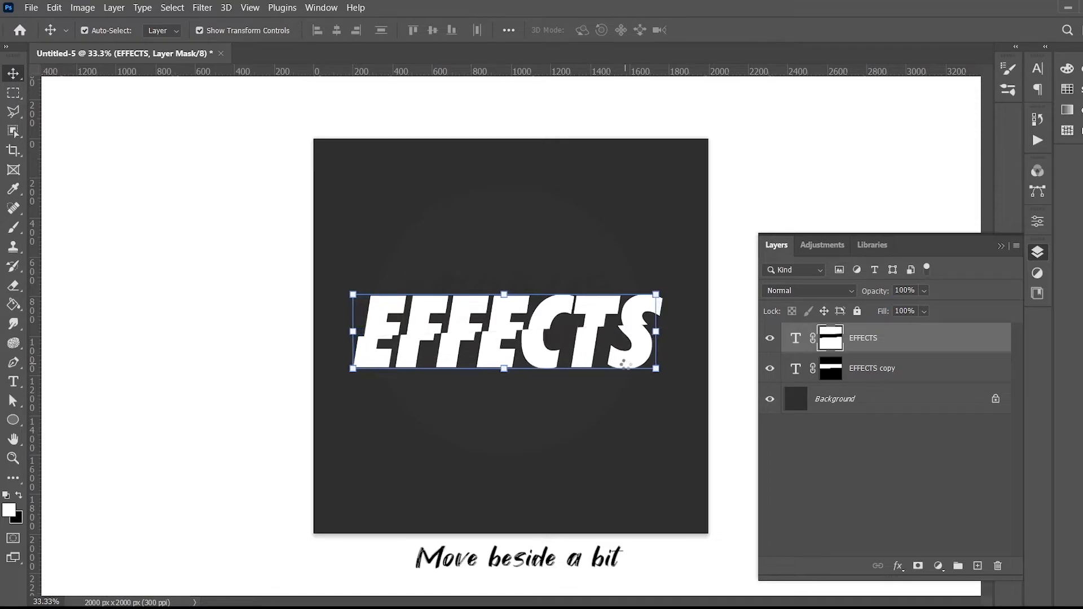
{"action": "key", "text": "shift+Right"}
{"action": "key", "text": "shift+Right"}
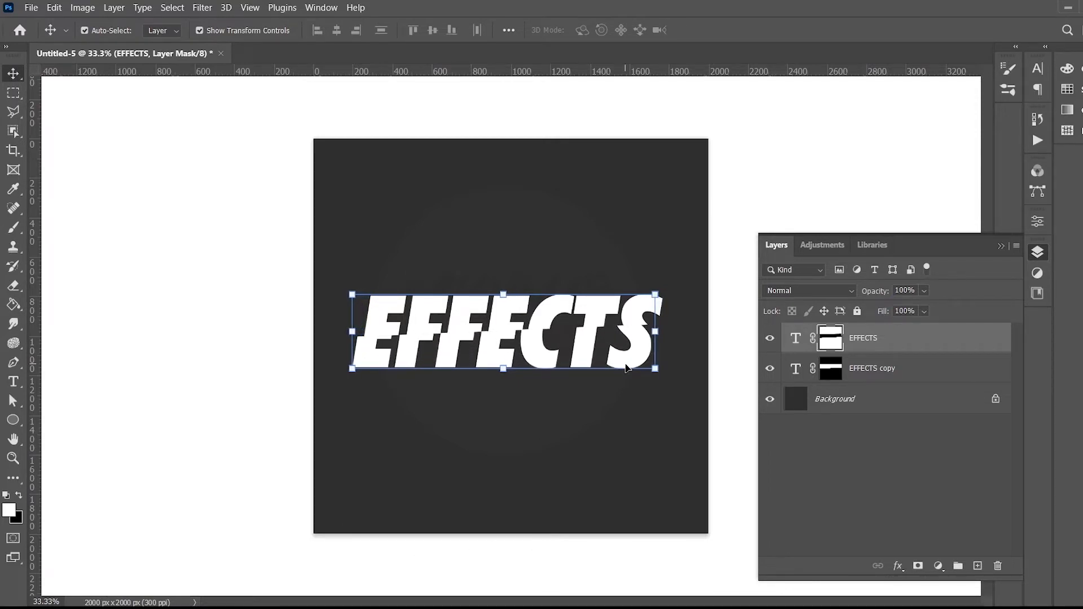
{"action": "key", "text": "shift+Right"}
{"action": "key", "text": "shift+Right"}
{"action": "key", "text": "shift+Right"}
{"action": "key", "text": "shift+Right"}
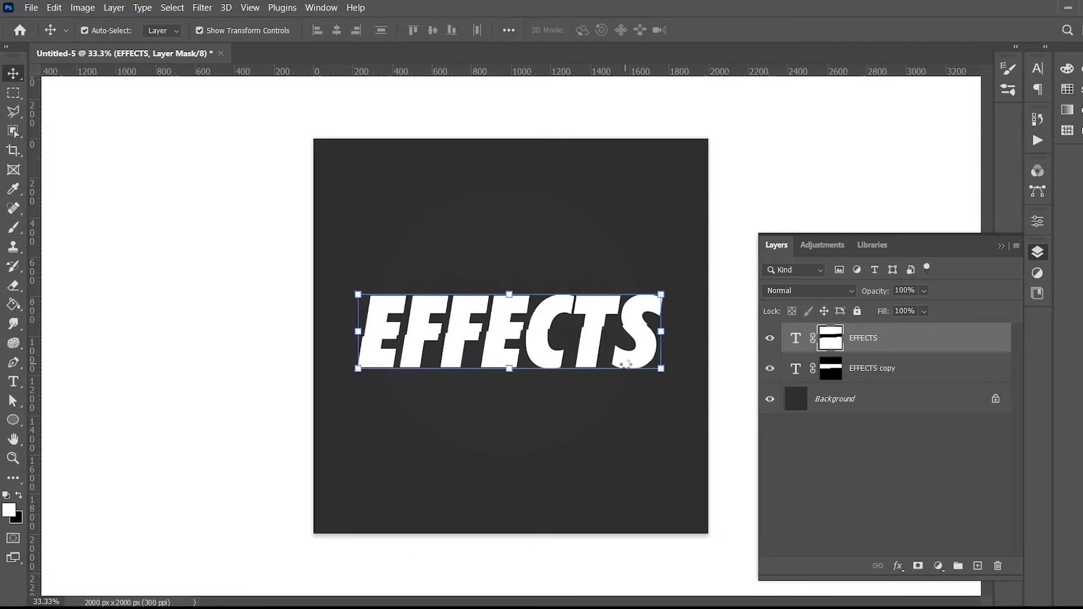
{"action": "key", "text": "Right"}
{"action": "key", "text": "Right"}
{"action": "key", "text": "Right"}
{"action": "key", "text": "Right"}
{"action": "key", "text": "Right"}
{"action": "key", "text": "Right"}
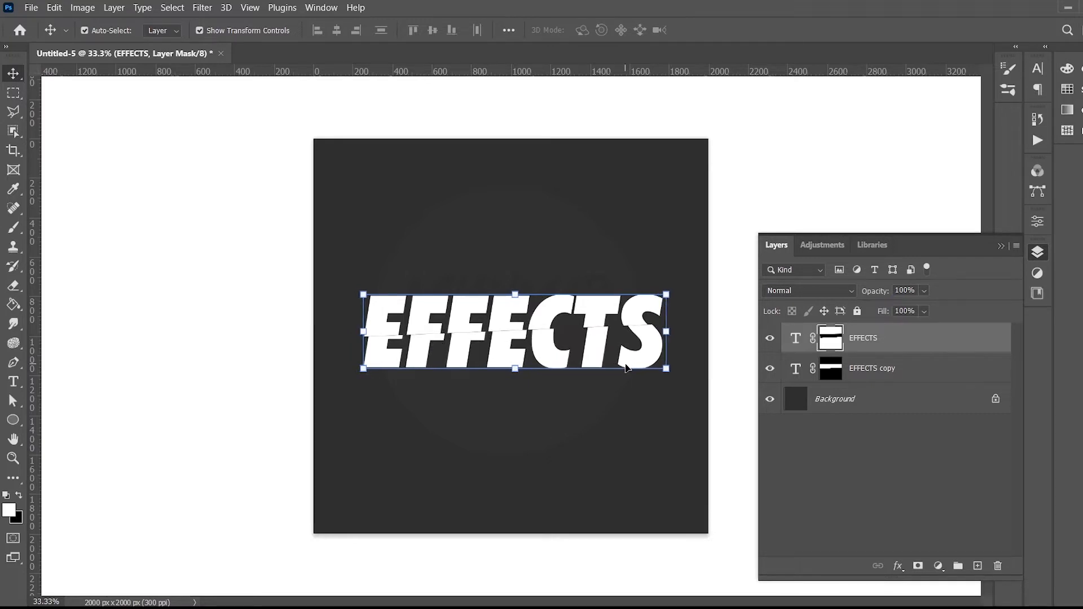
{"action": "key", "text": "Left"}
{"action": "key", "text": "Left"}
{"action": "key", "text": "Left"}
{"action": "key", "text": "Left"}
{"action": "key", "text": "Left"}
{"action": "key", "text": "Left"}
{"action": "key", "text": "Left"}
{"action": "key", "text": "Left"}
{"action": "key", "text": "Left"}
{"action": "key", "text": "Left"}
{"action": "key", "text": "Right"}
{"action": "key", "text": "Right"}
{"action": "key", "text": "Right"}
{"action": "key", "text": "Right"}
{"action": "key", "text": "Right"}
{"action": "key", "text": "Right"}
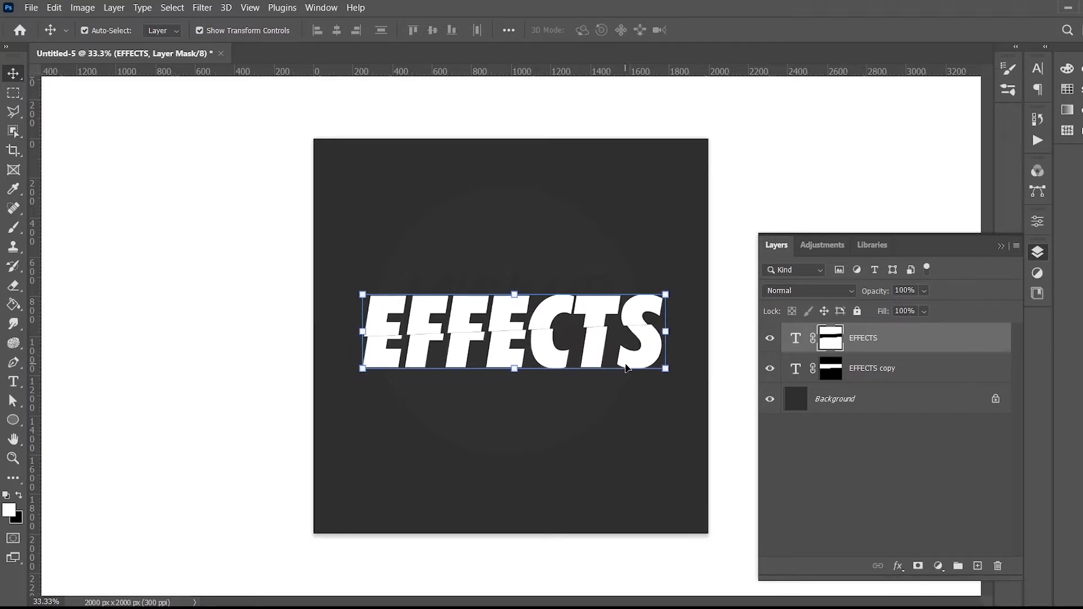
{"action": "key", "text": "Right"}
{"action": "key", "text": "Right"}
{"action": "key", "text": "Right"}
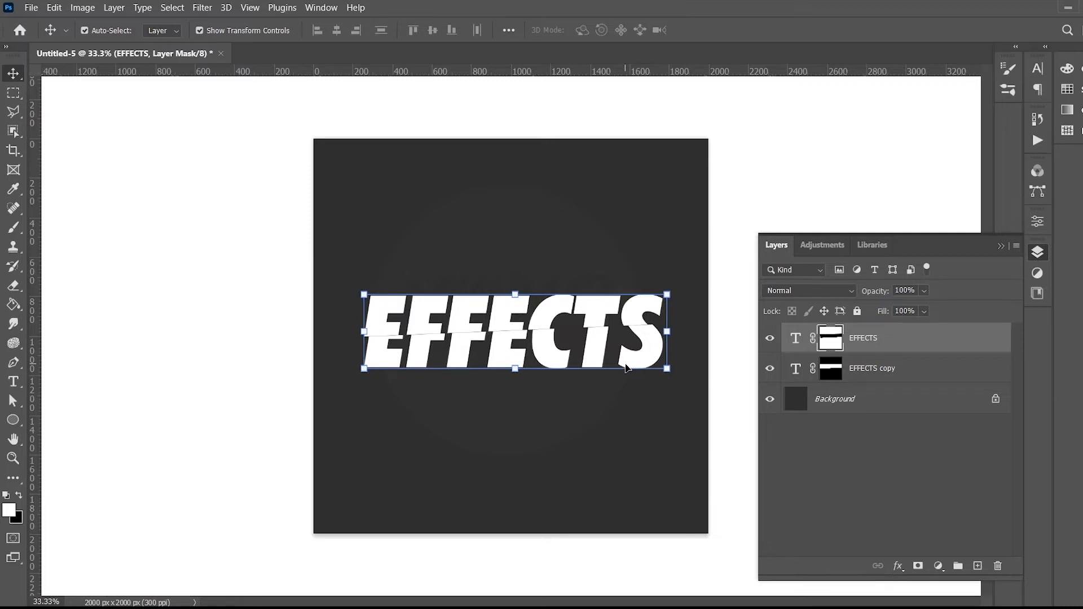
{"action": "left_click", "coordinate": [881, 462]}
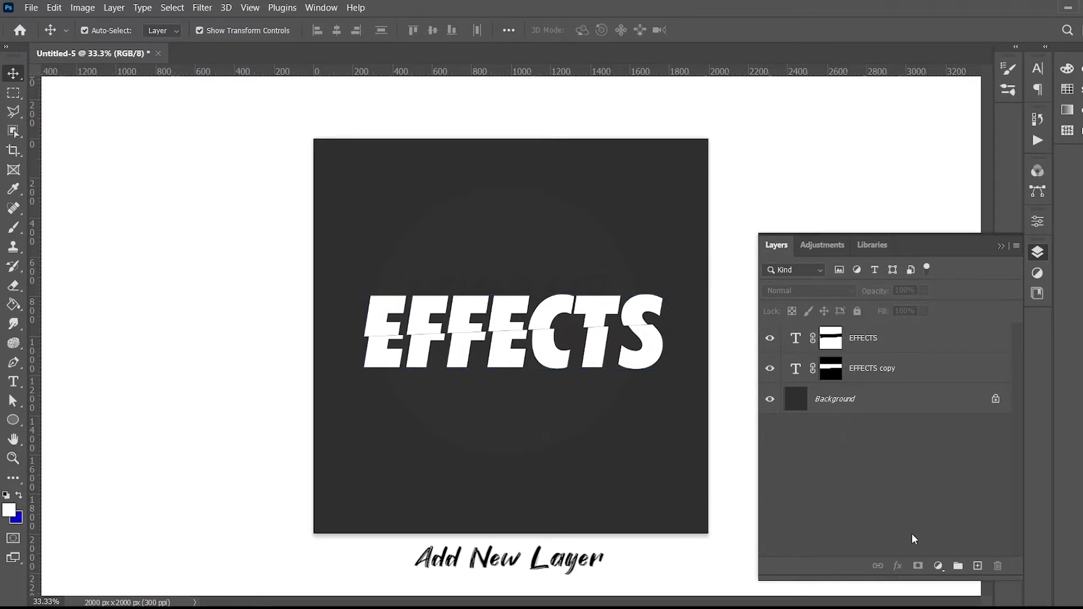
Add a new layer above the EFFECTS layers and load the mask of the EFFECTS layer as a selection.
{"action": "left_click", "coordinate": [977, 565]}
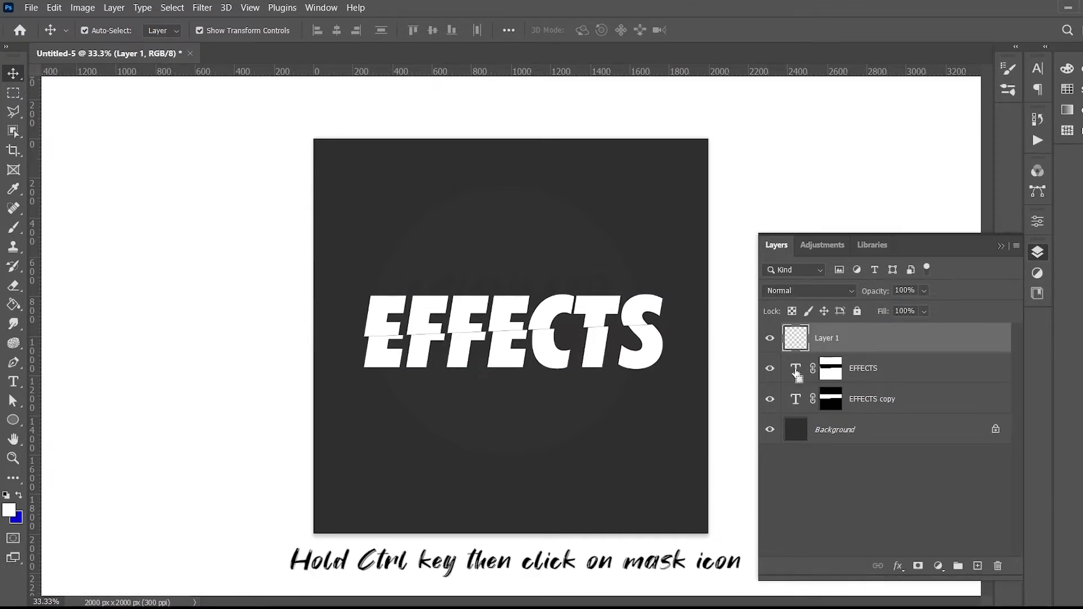
{"action": "left_click", "coordinate": [830, 368], "text": "ctrl"}
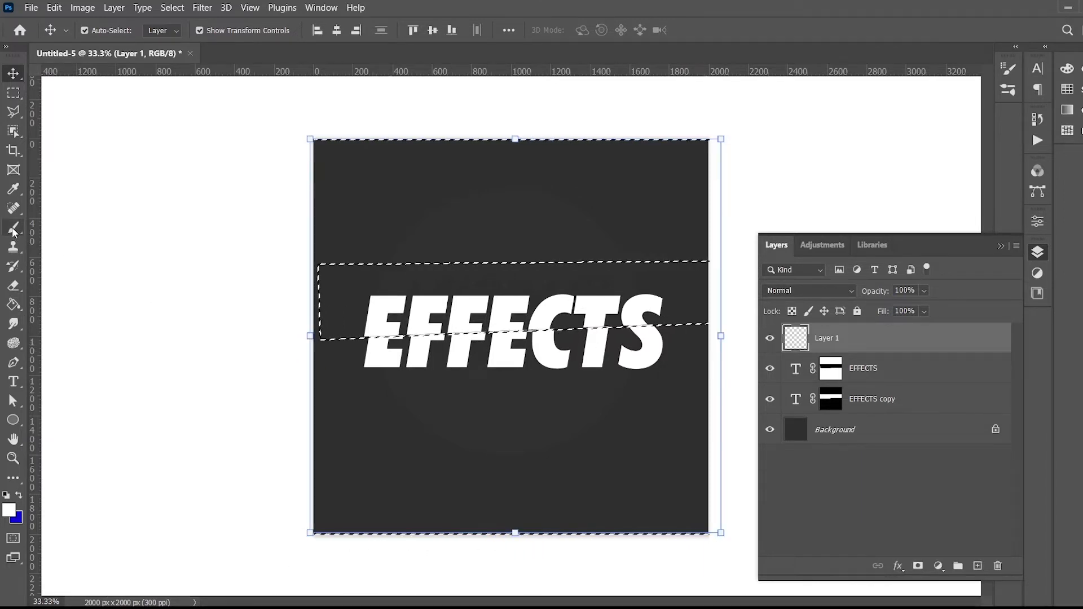
Set up the Brush tool at 130 px with the foreground colour #000000.
{"action": "key", "text": "b"}
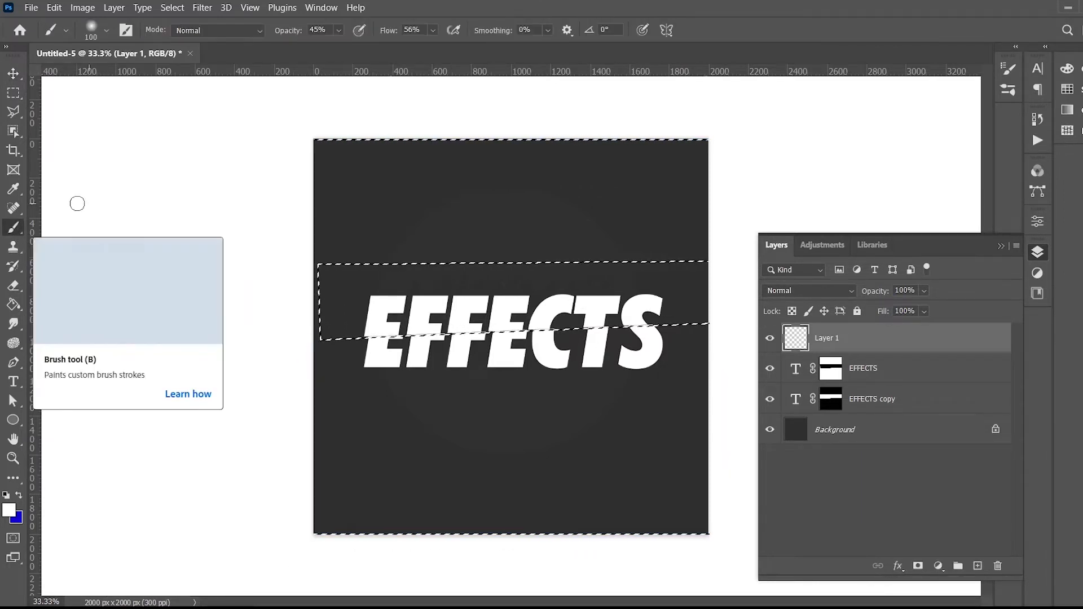
{"action": "left_click", "coordinate": [105, 30]}
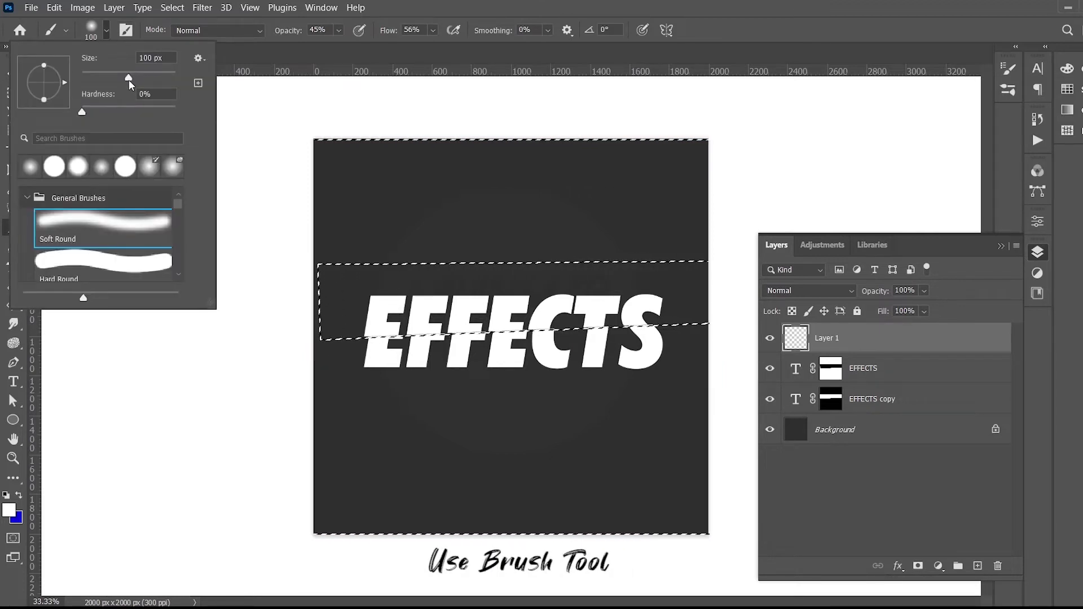
{"action": "left_click_drag", "start_coordinate": [130, 80], "coordinate": [137, 81]}
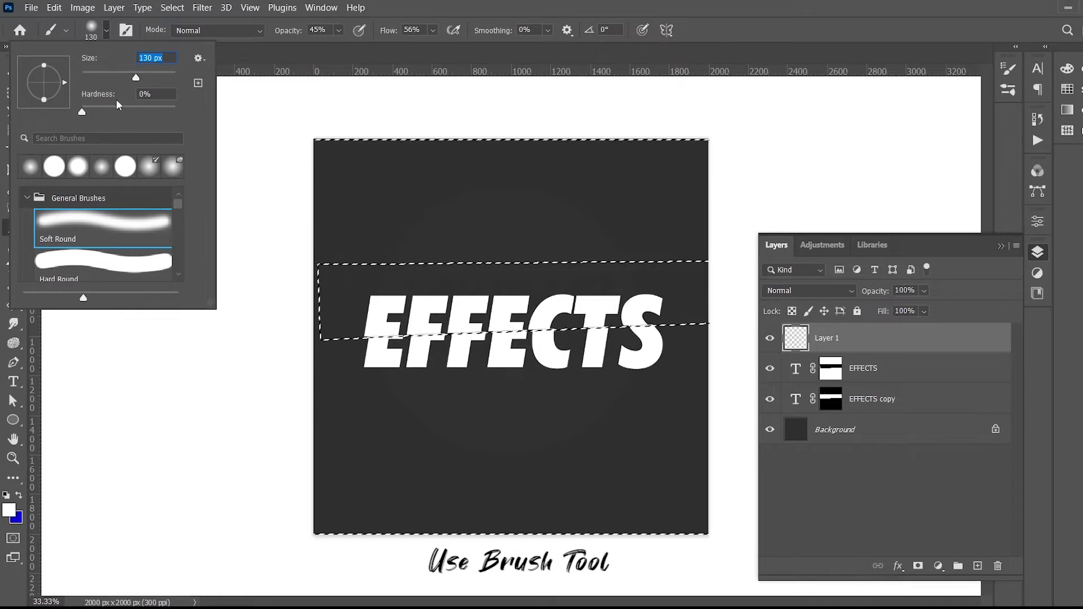
{"action": "left_click", "coordinate": [107, 35]}
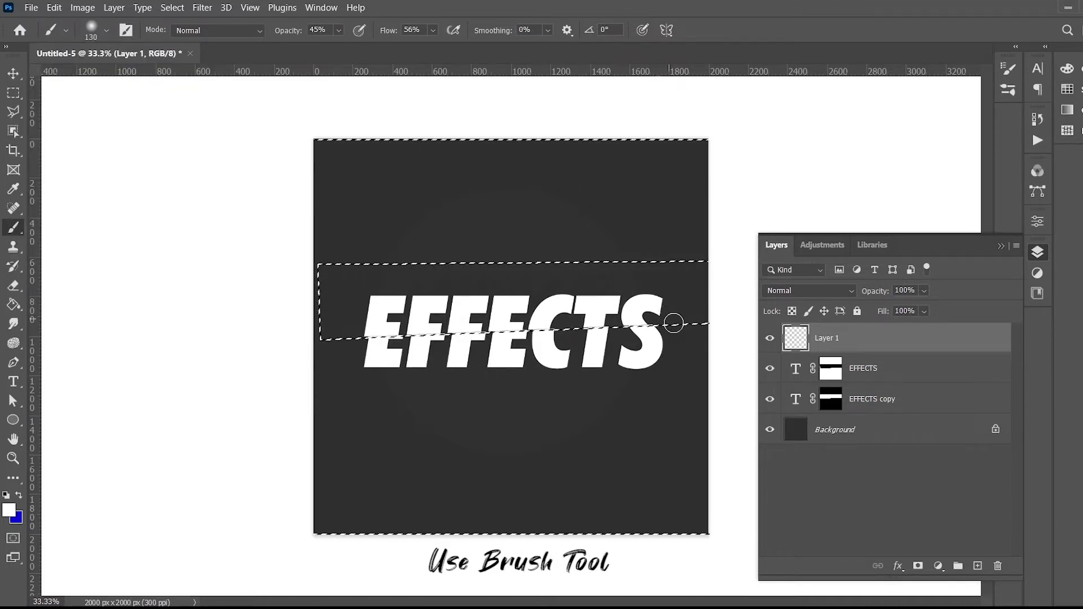
{"action": "key", "text": "ctrl+plus"}
{"action": "left_click_drag", "start_coordinate": [645, 322], "coordinate": [573, 321]}
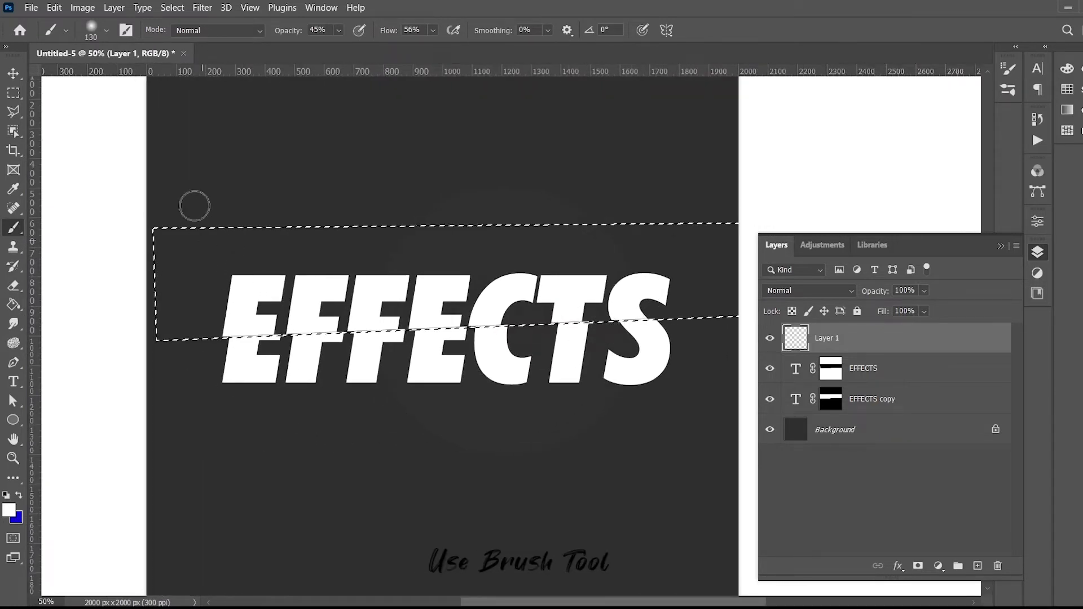
{"action": "left_click", "coordinate": [9, 511]}
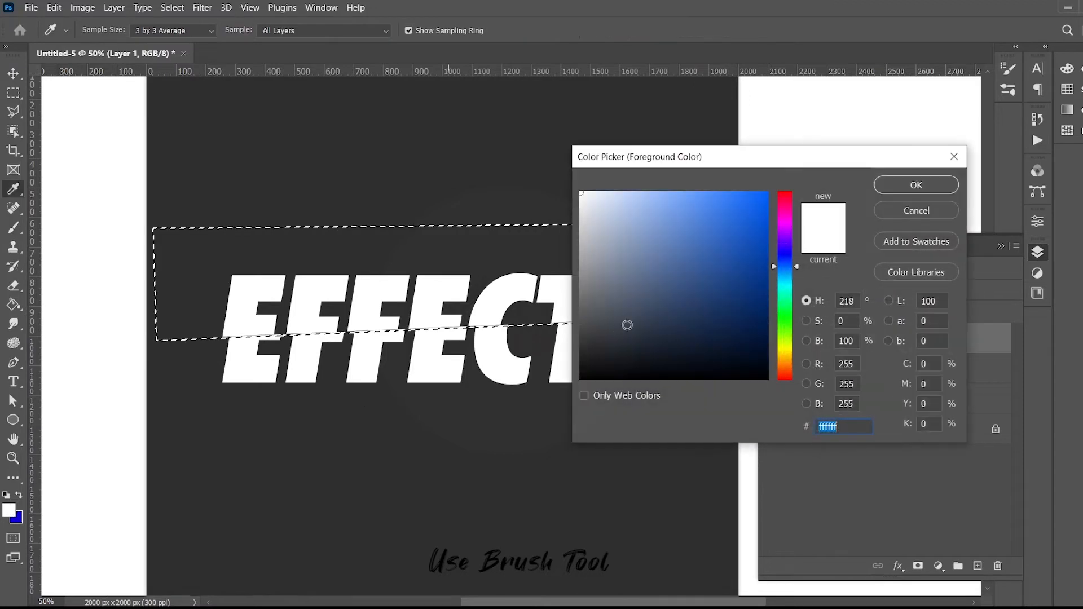
{"action": "type", "text": "000000"}
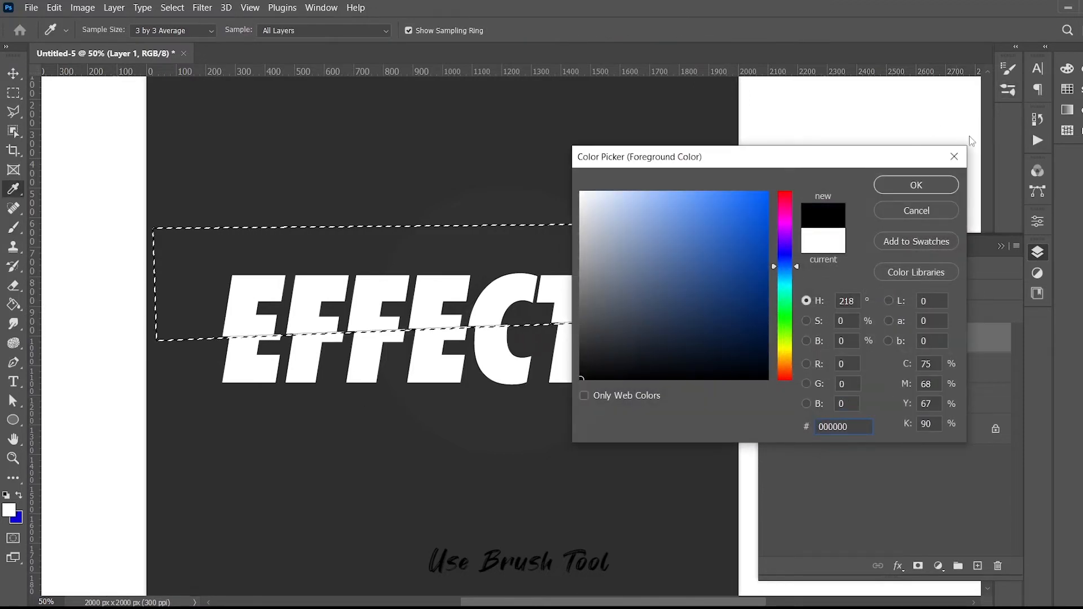
{"action": "left_click", "coordinate": [915, 185]}
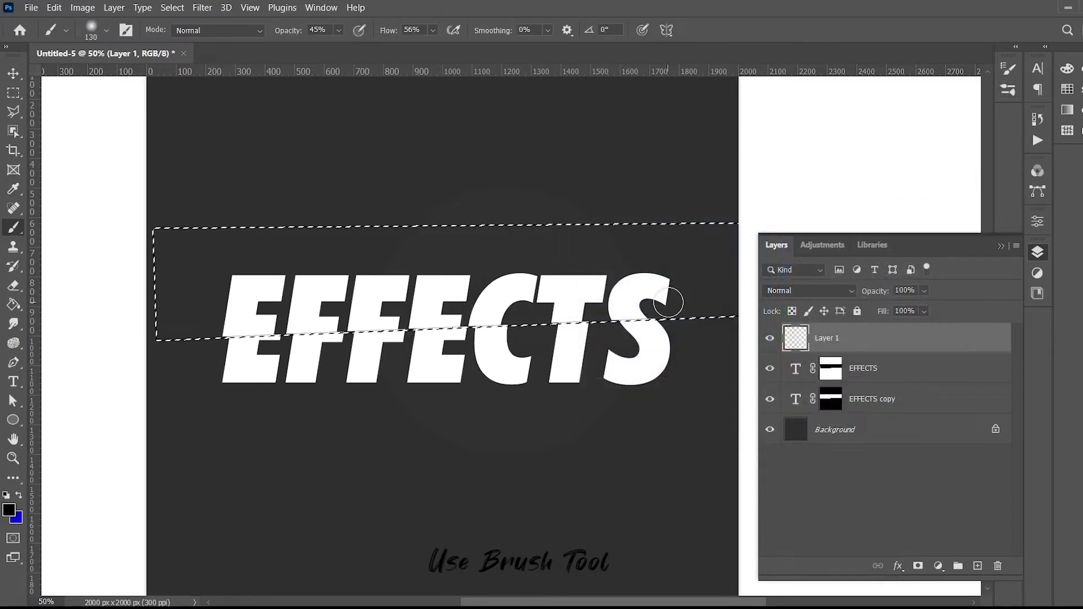
Paint a soft black shadow along the slanted cut, just inside the selection edge across the full width of the EFFECTS text.
{"action": "key", "text": "ctrl+plus"}
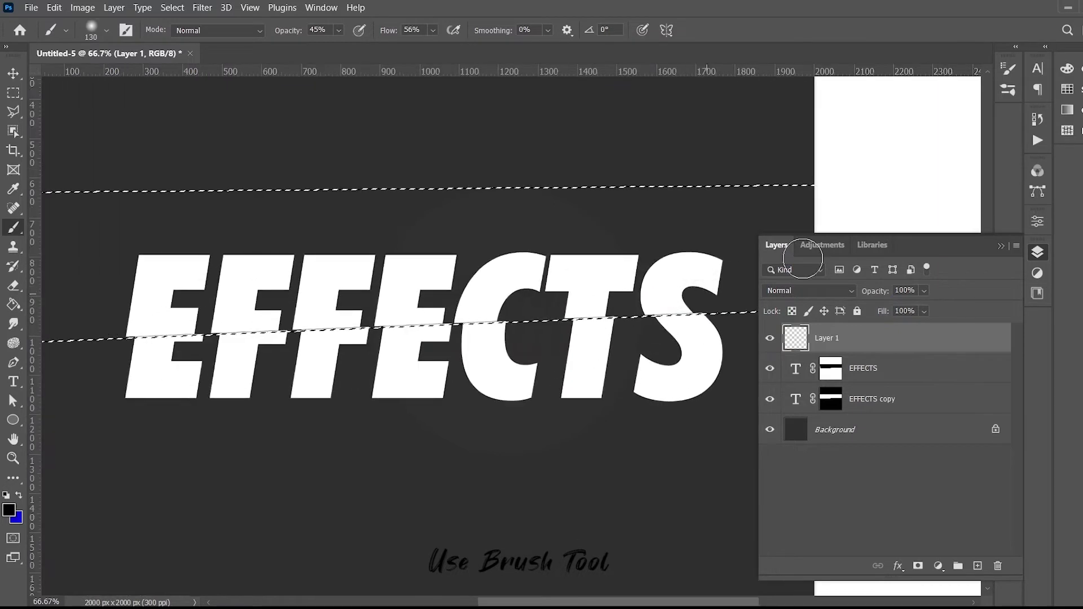
{"action": "left_click", "coordinate": [1001, 246]}
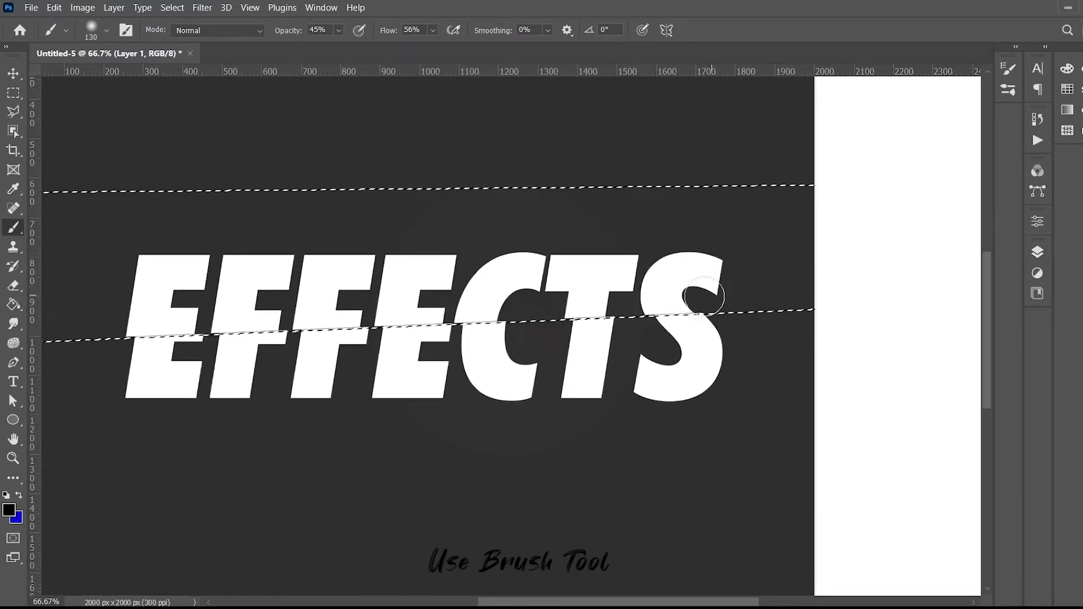
{"action": "left_click_drag", "start_coordinate": [713, 297], "coordinate": [681, 301]}
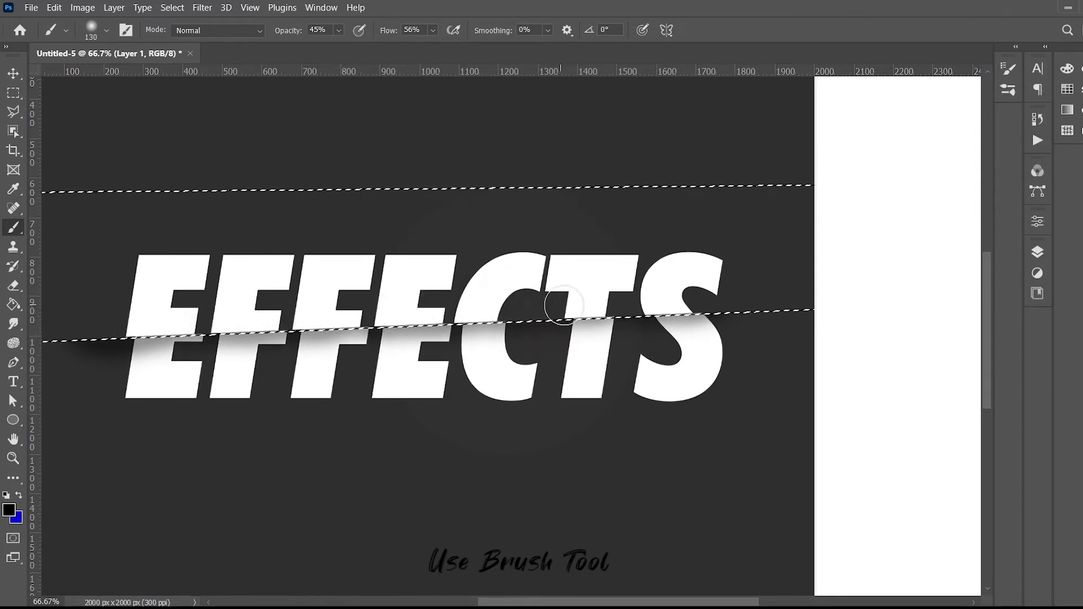
{"action": "mouse_move", "coordinate": [619, 311]}
{"action": "left_mouse_down"}
{"action": "mouse_move", "coordinate": [770, 304]}
{"action": "mouse_move", "coordinate": [631, 303]}
{"action": "left_mouse_up"}
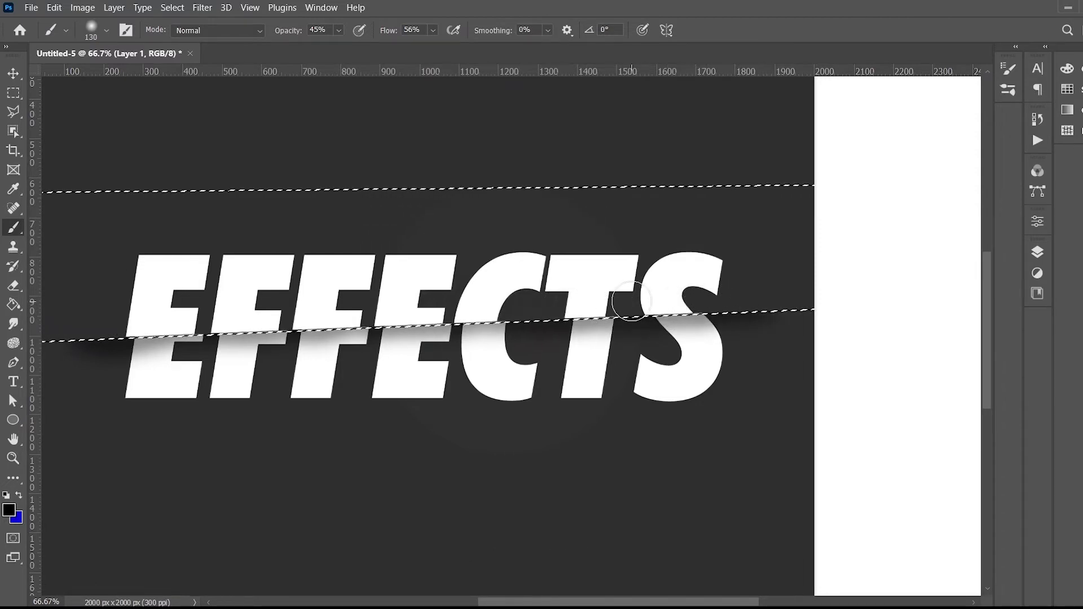
{"action": "key", "text": "ctrl+minus"}
{"action": "key", "text": "ctrl+minus"}
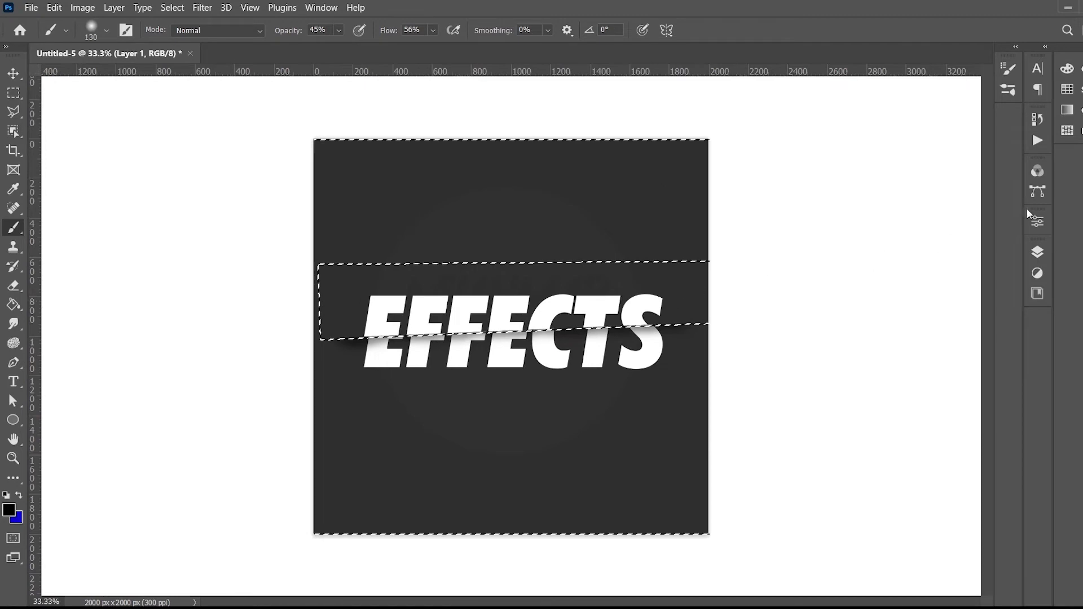
Remove the selection around the lower half and deselect the shadow layer.
{"action": "left_click", "coordinate": [1037, 252]}
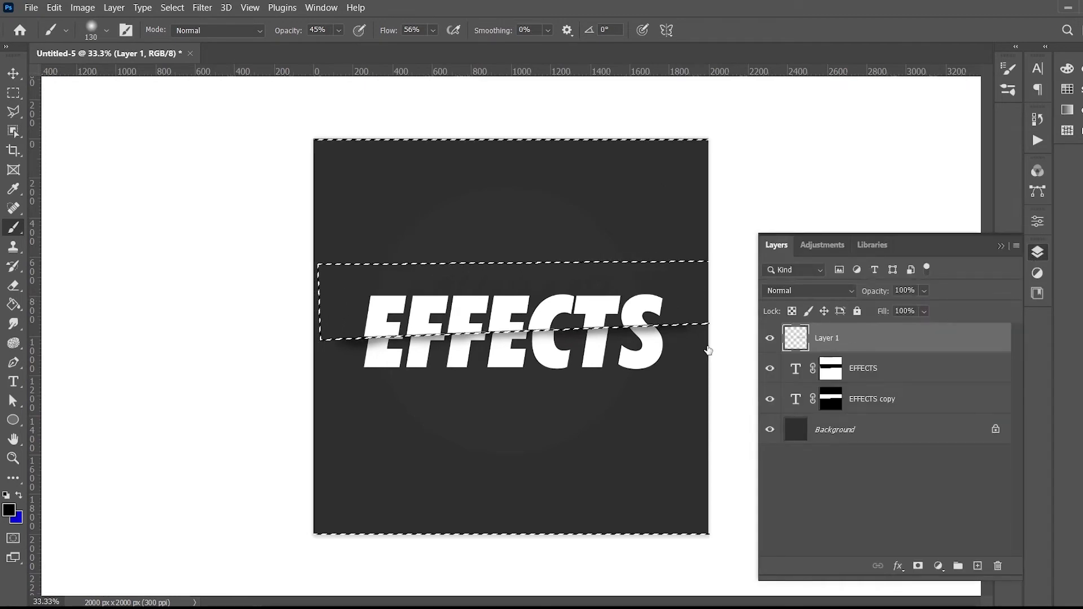
{"action": "left_click", "coordinate": [11, 95]}
{"action": "left_click", "coordinate": [443, 208]}
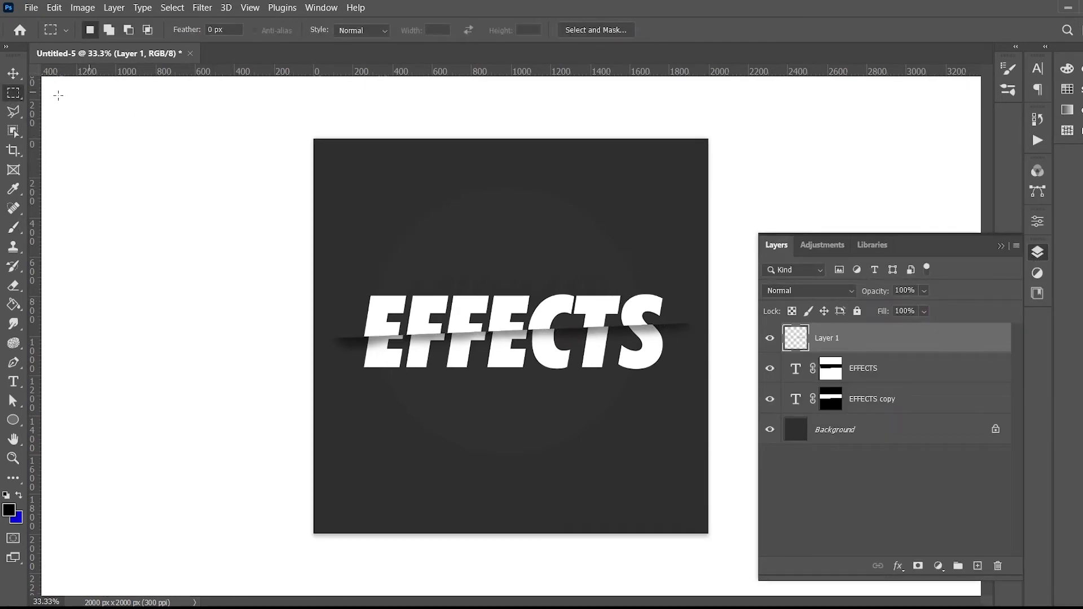
{"action": "left_click", "coordinate": [14, 74]}
{"action": "left_click", "coordinate": [487, 452]}
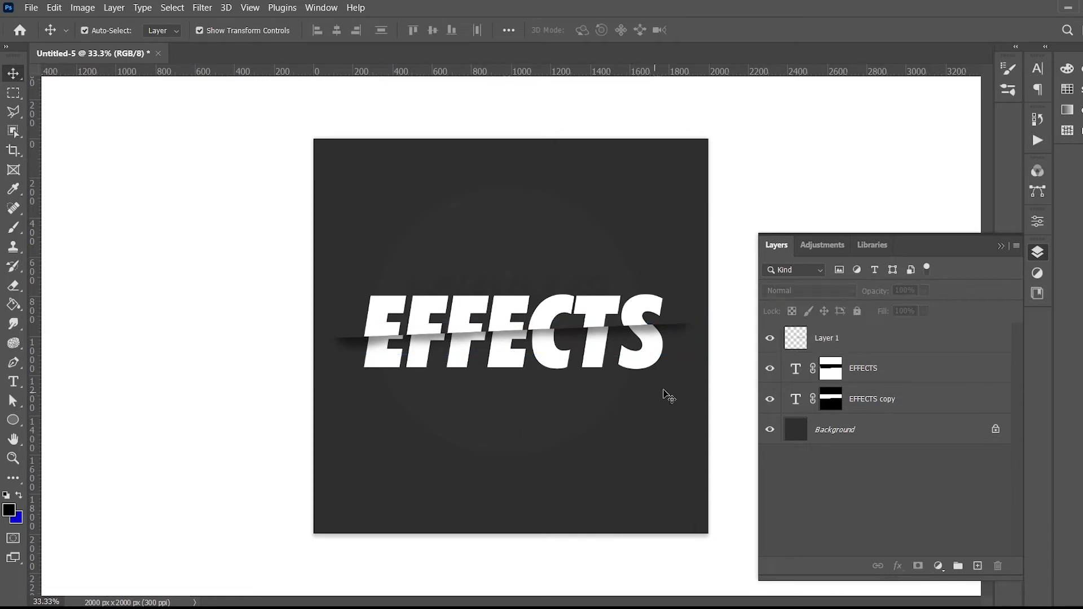
{"action": "left_click", "coordinate": [1002, 247]}
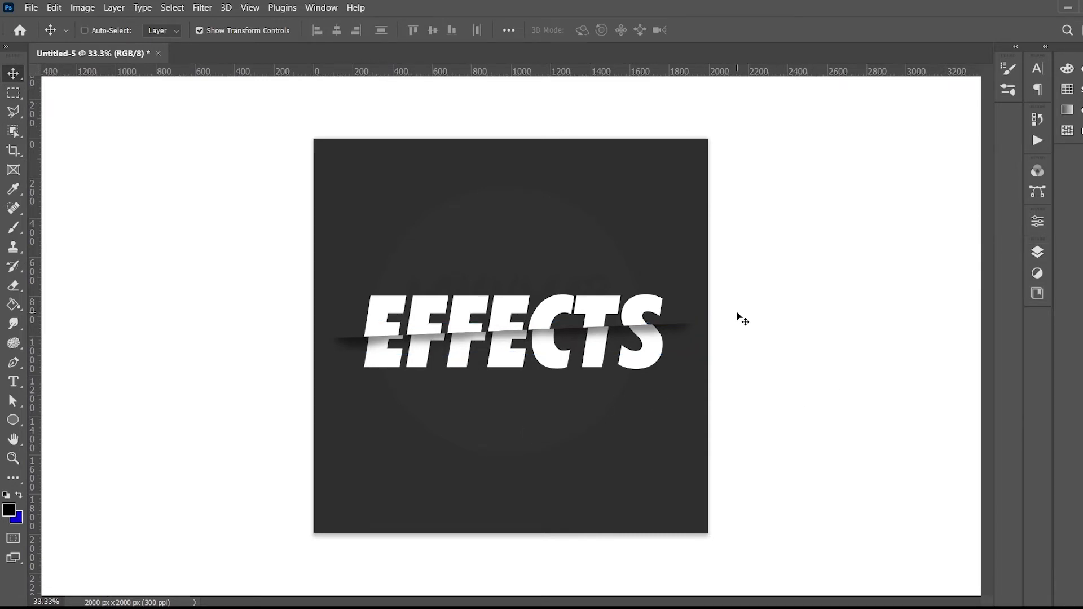
{"action": "key", "text": "ctrl+plus"}
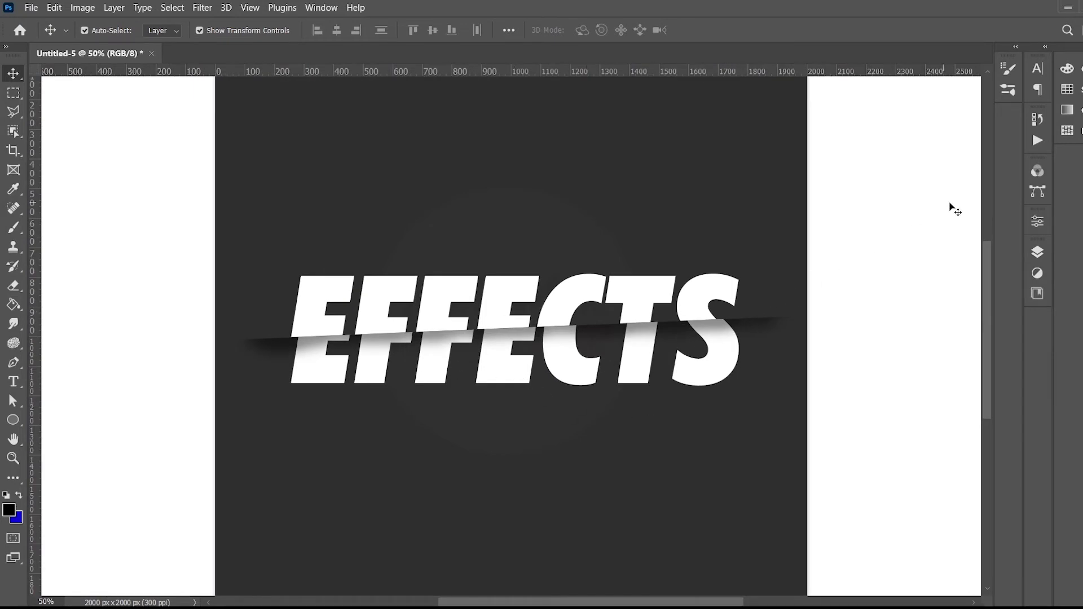
{"action": "left_click", "coordinate": [1037, 252]}
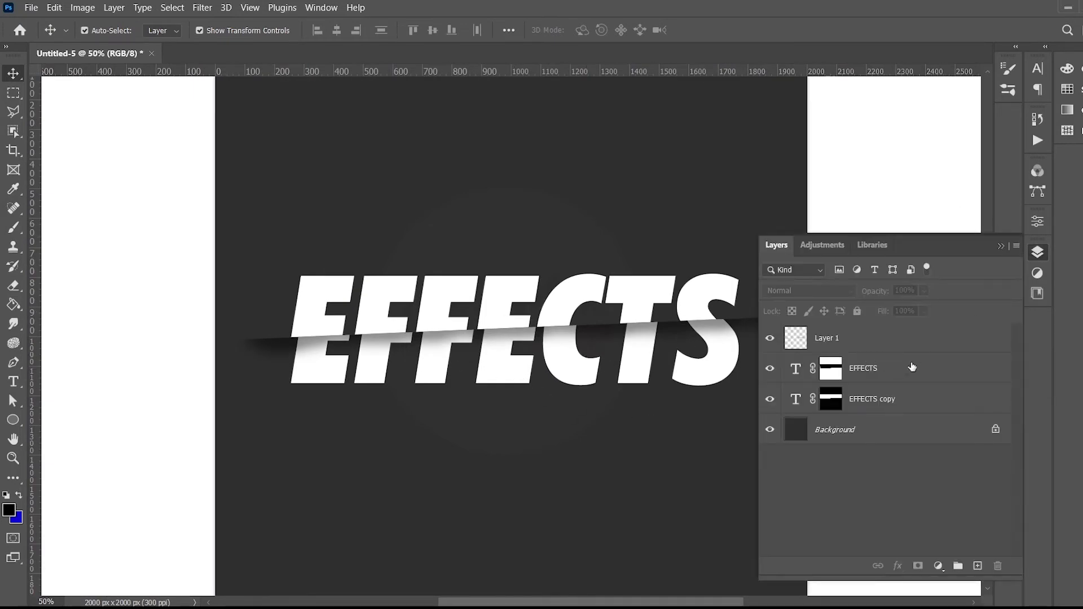
{"action": "left_click", "coordinate": [920, 369]}
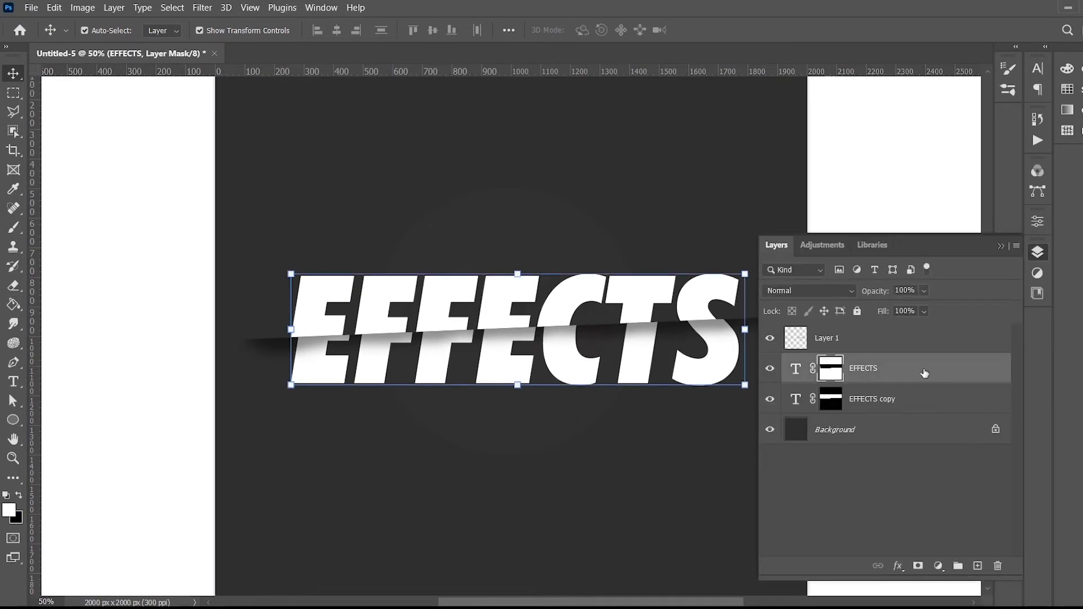
{"action": "left_click", "coordinate": [1003, 246]}
{"action": "left_click", "coordinate": [892, 303]}
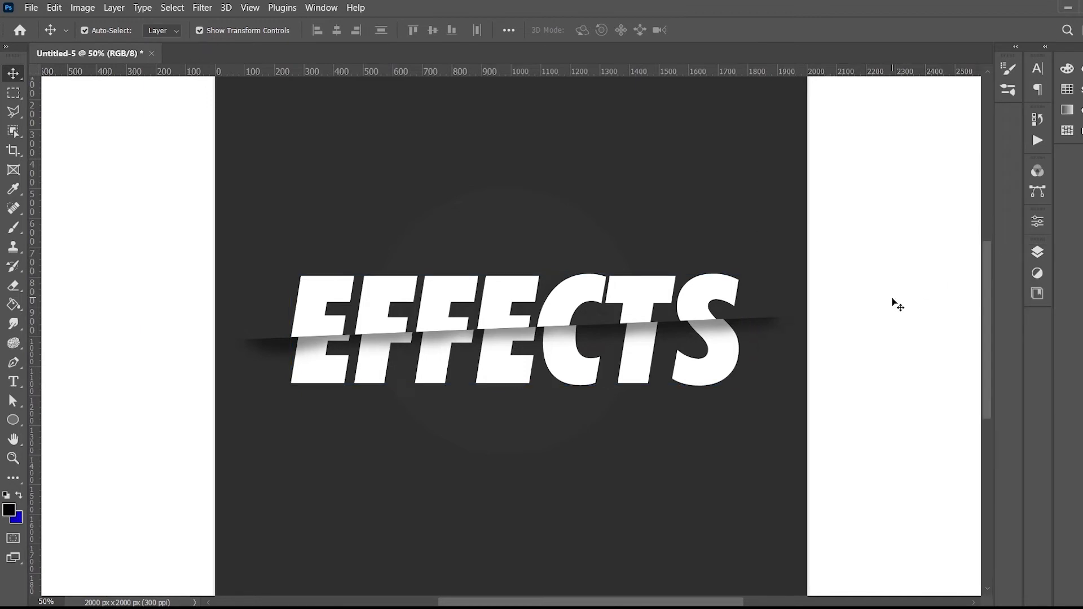
{"action": "key", "text": "ctrl+plus"}
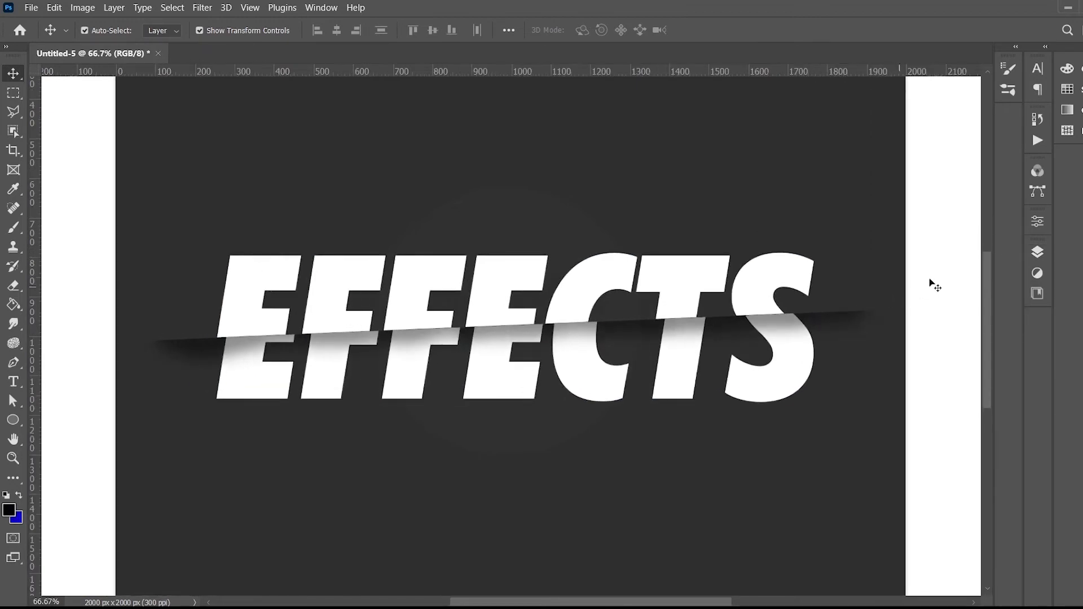
Add a green drop shadow to the lower half's EFFECTS layer with 10 px distance, 51% spread and 4 px size.
{"action": "left_click", "coordinate": [1038, 253]}
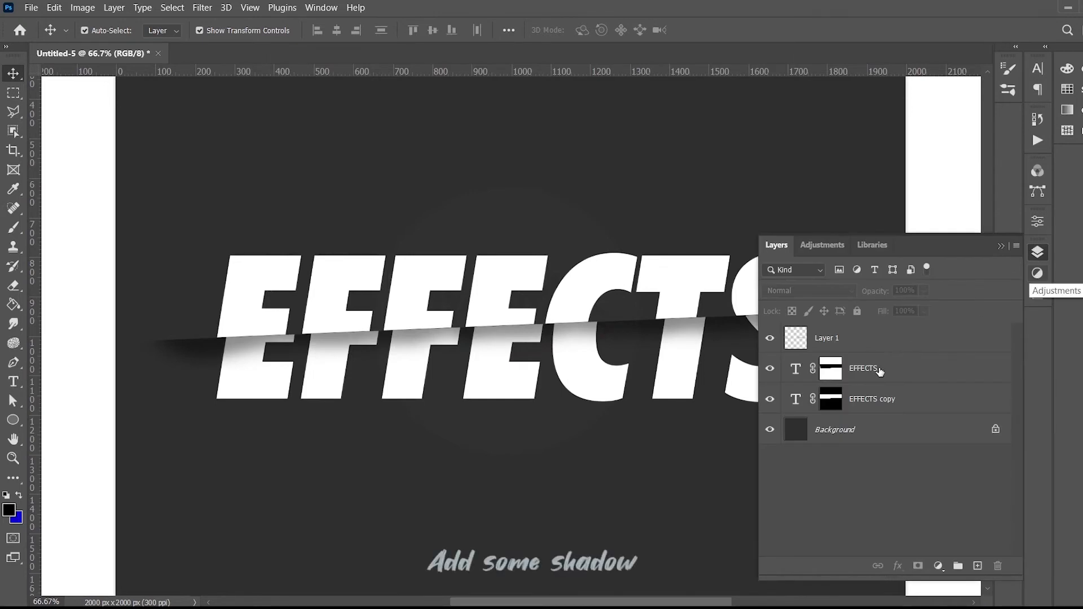
{"action": "left_click", "coordinate": [834, 375]}
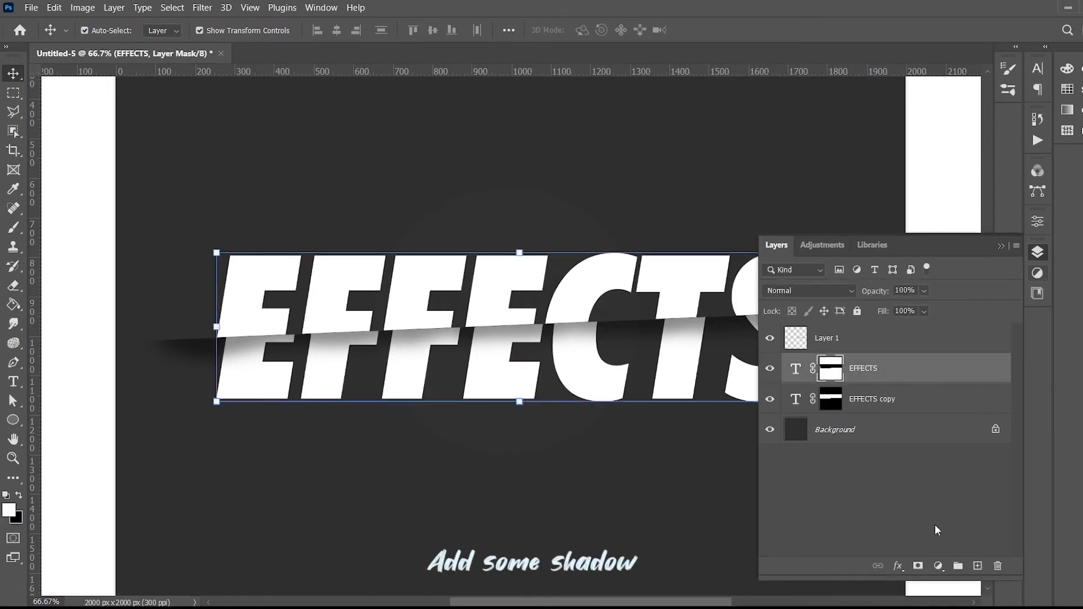
{"action": "left_click", "coordinate": [894, 568]}
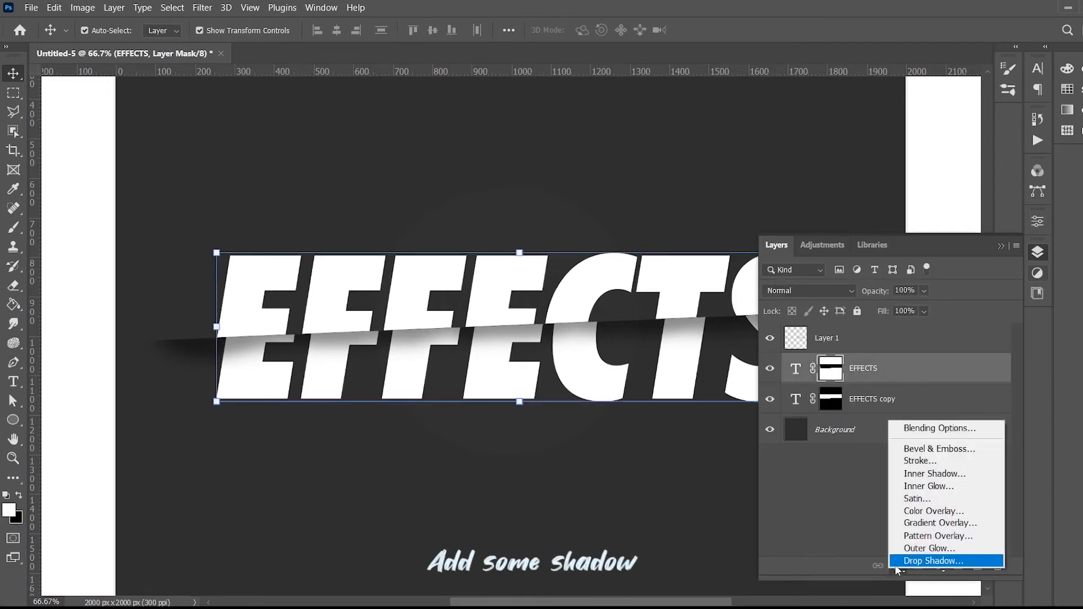
{"action": "left_click", "coordinate": [905, 560]}
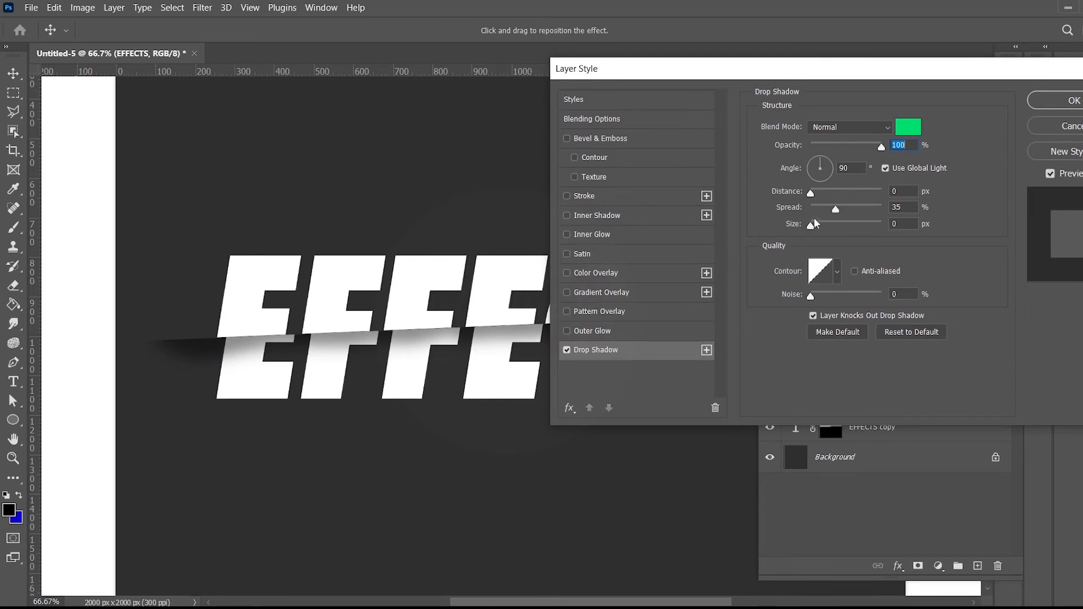
{"action": "mouse_move", "coordinate": [811, 228]}
{"action": "left_mouse_down"}
{"action": "mouse_move", "coordinate": [830, 227]}
{"action": "mouse_move", "coordinate": [814, 232]}
{"action": "left_mouse_up"}
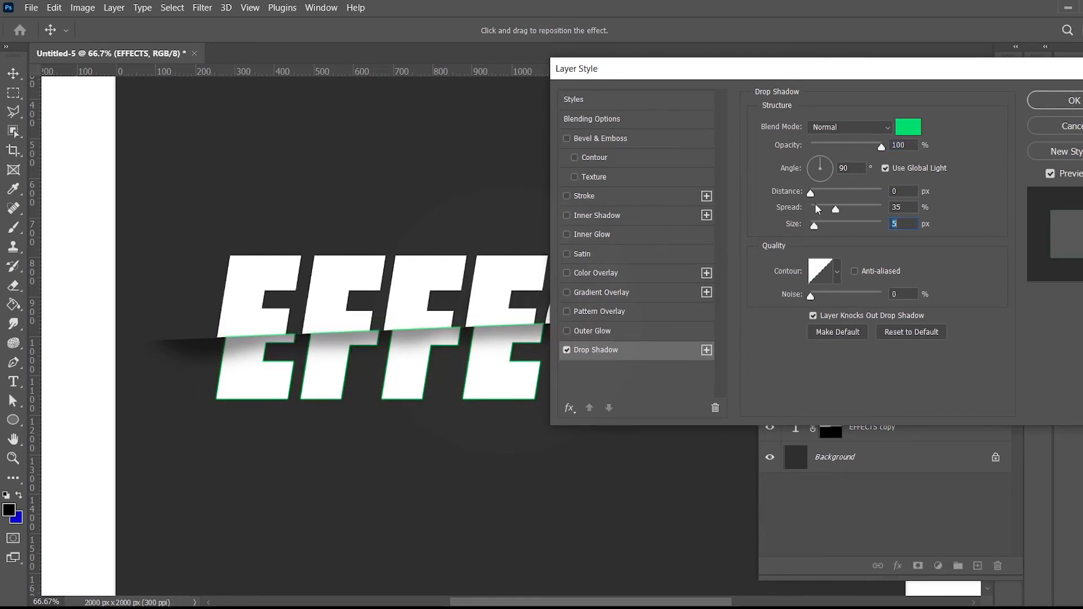
{"action": "mouse_move", "coordinate": [812, 195]}
{"action": "left_mouse_down"}
{"action": "mouse_move", "coordinate": [827, 195]}
{"action": "mouse_move", "coordinate": [817, 197]}
{"action": "left_mouse_up"}
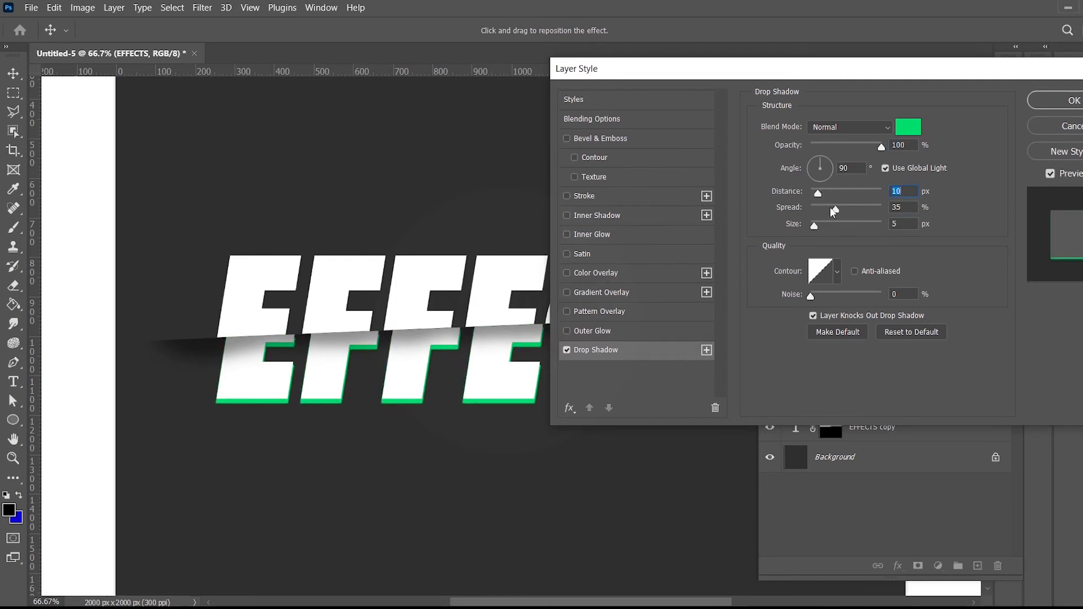
{"action": "left_click_drag", "start_coordinate": [830, 208], "coordinate": [814, 226]}
{"action": "left_click", "coordinate": [1073, 104]}
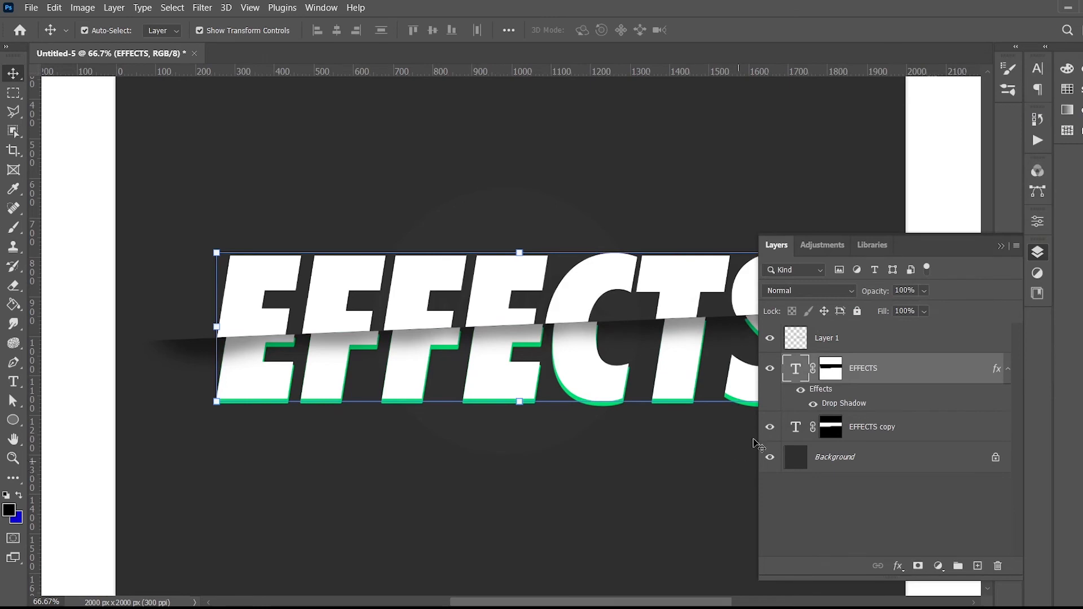
{"action": "left_click", "coordinate": [869, 497]}
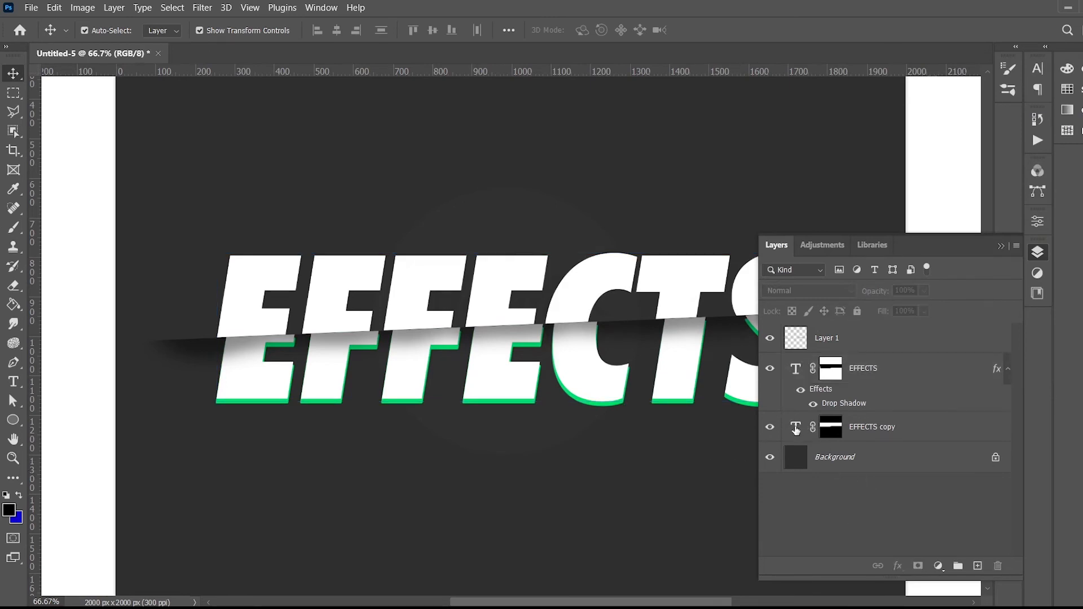
Add a green drop shadow to the EFFECTS copy layer with 10 px distance, 0% spread and 0 px size, and deselect the layer.
{"action": "left_click", "coordinate": [796, 430]}
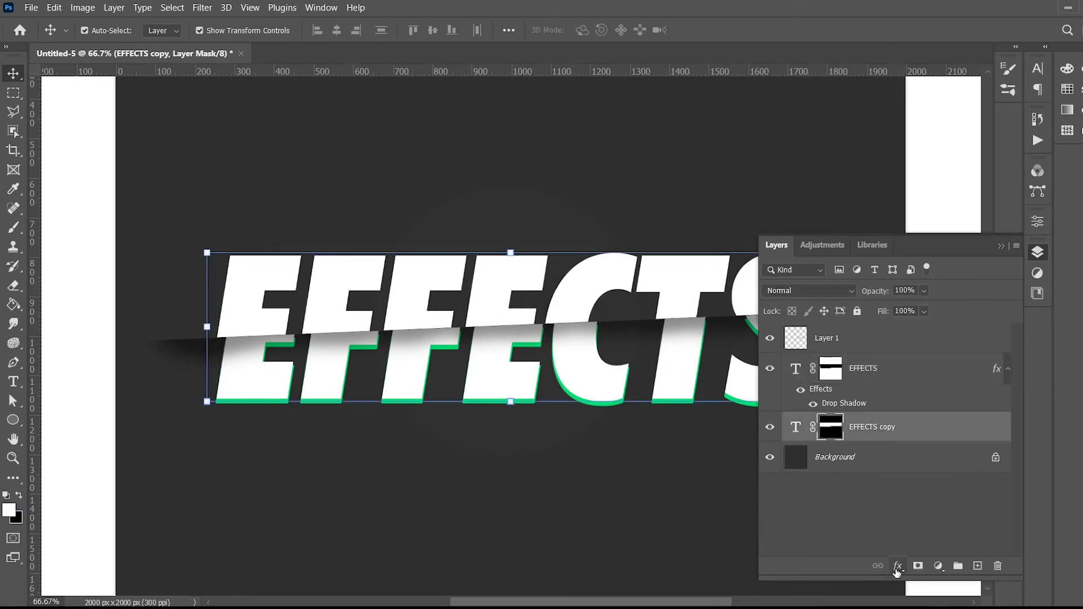
{"action": "left_click", "coordinate": [898, 566]}
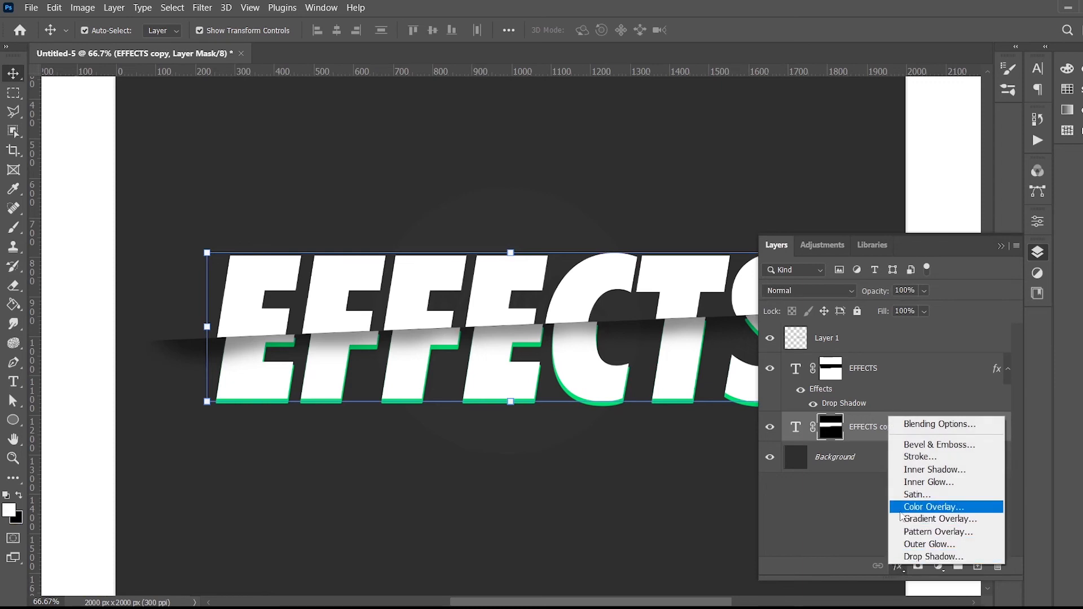
{"action": "left_click", "coordinate": [920, 557]}
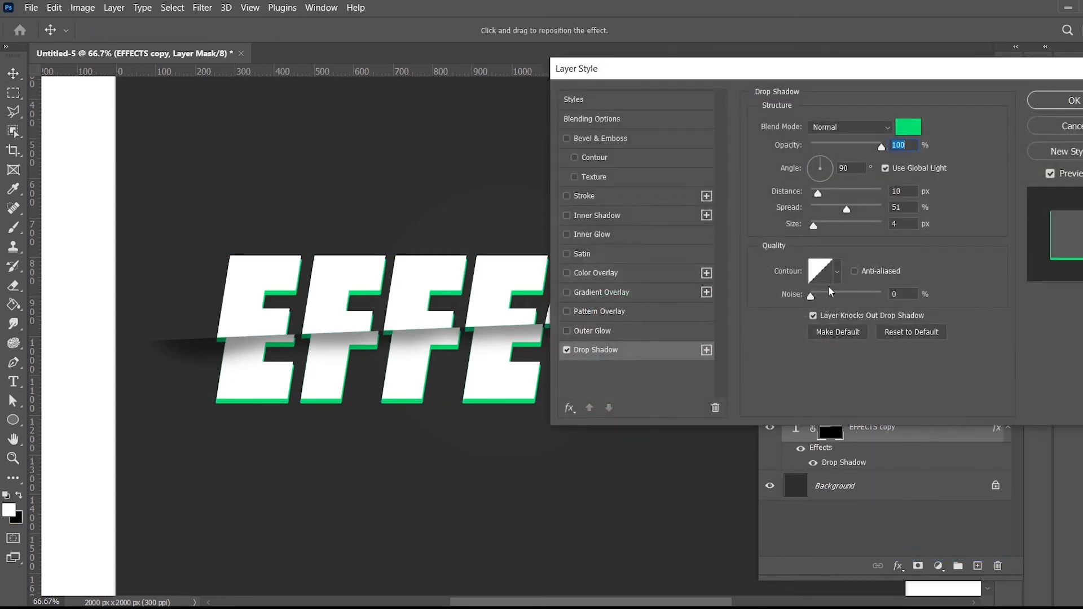
{"action": "left_click_drag", "start_coordinate": [846, 209], "coordinate": [811, 226]}
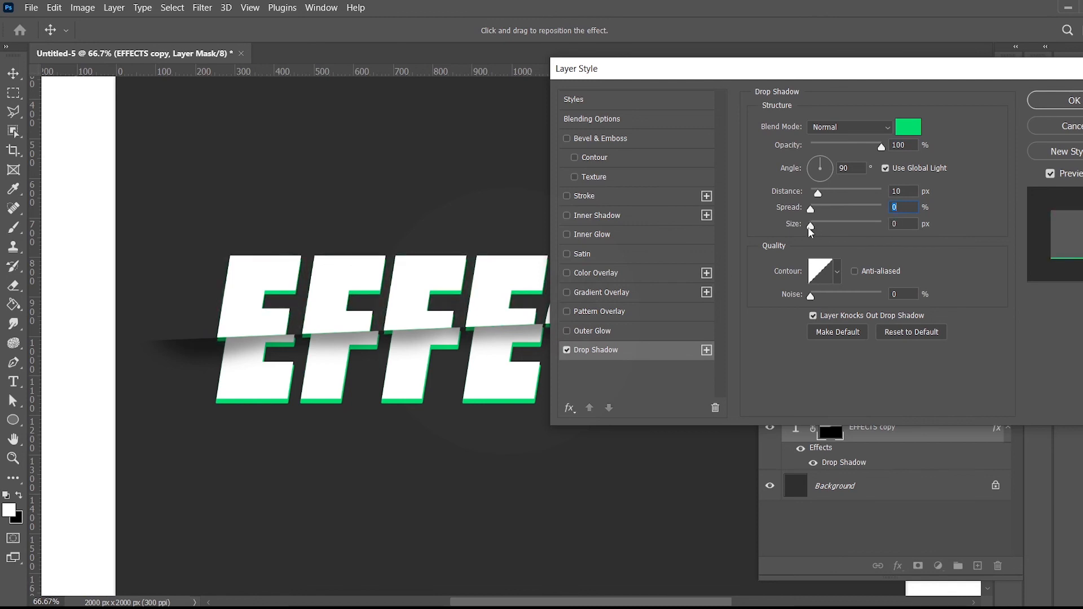
{"action": "left_click", "coordinate": [1061, 101]}
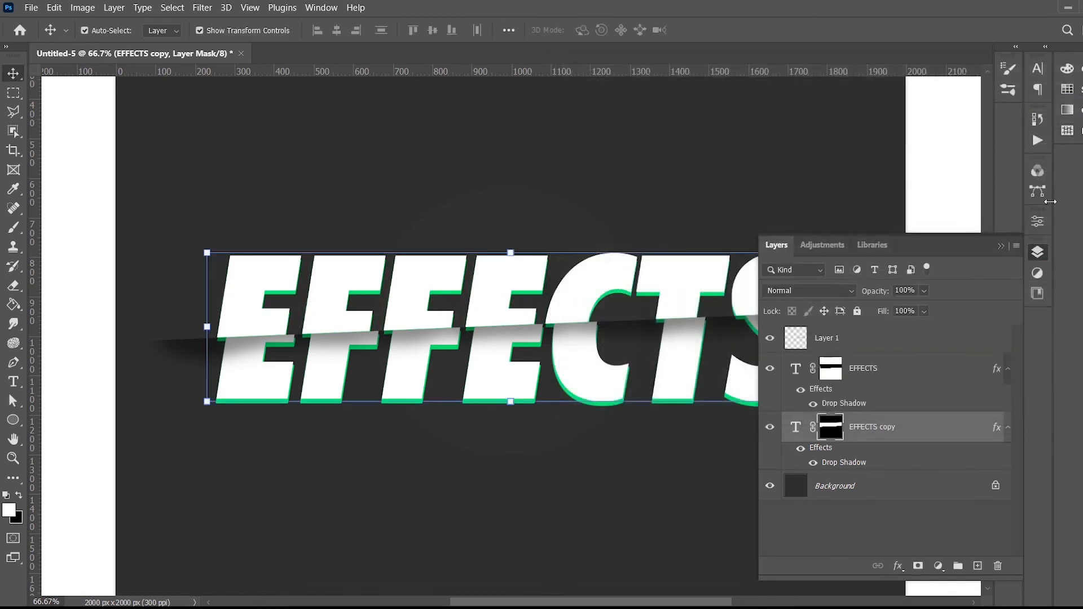
{"action": "left_click", "coordinate": [1001, 247]}
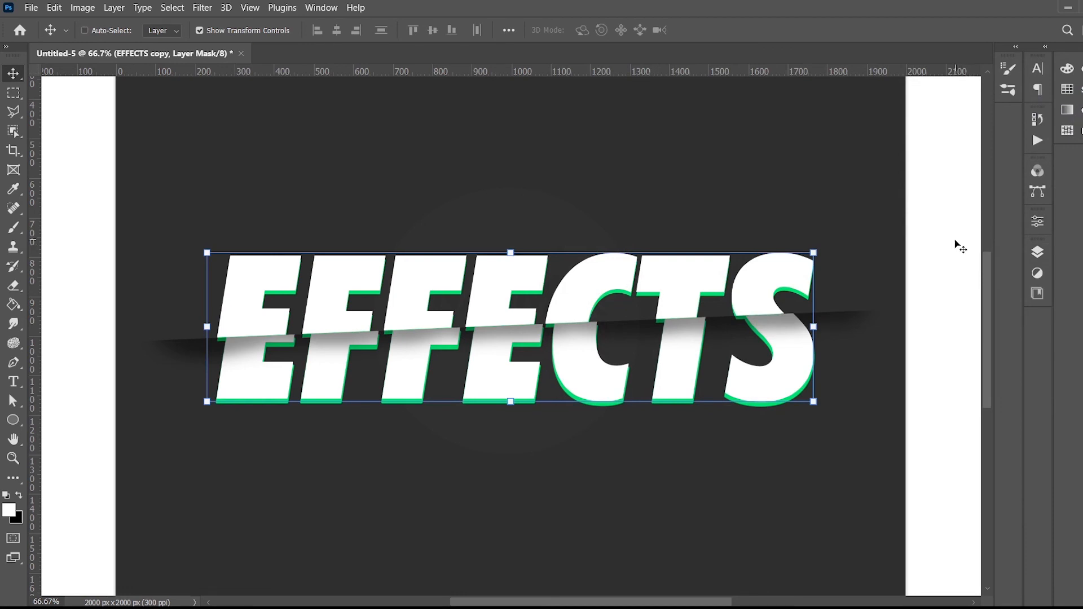
{"action": "key", "text": "ctrl+minus"}
{"action": "key", "text": "ctrl+minus"}
{"action": "left_click", "coordinate": [888, 272], "text": "ctrl"}
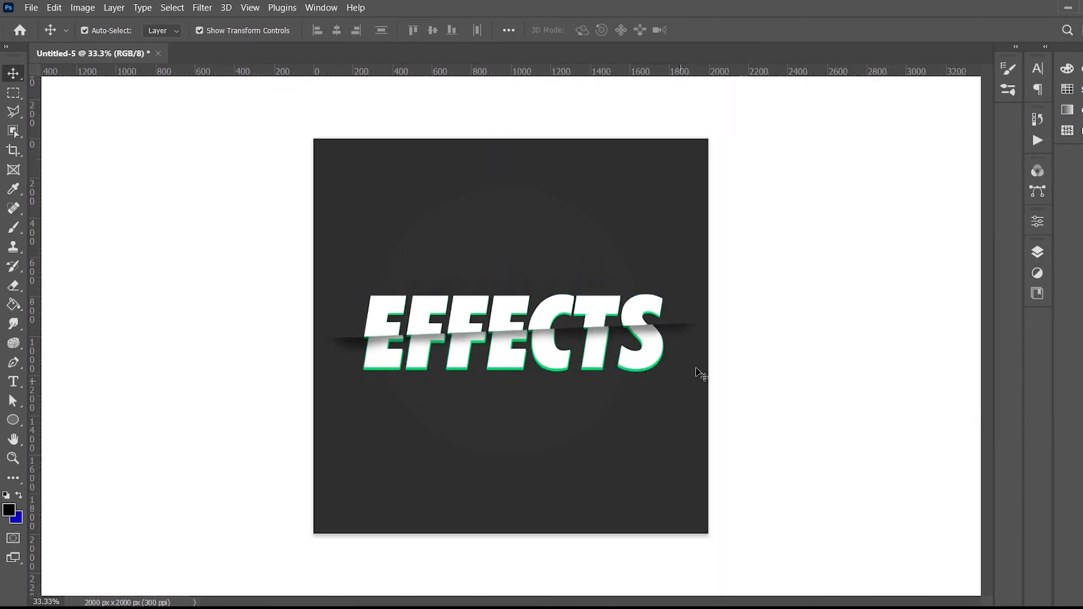